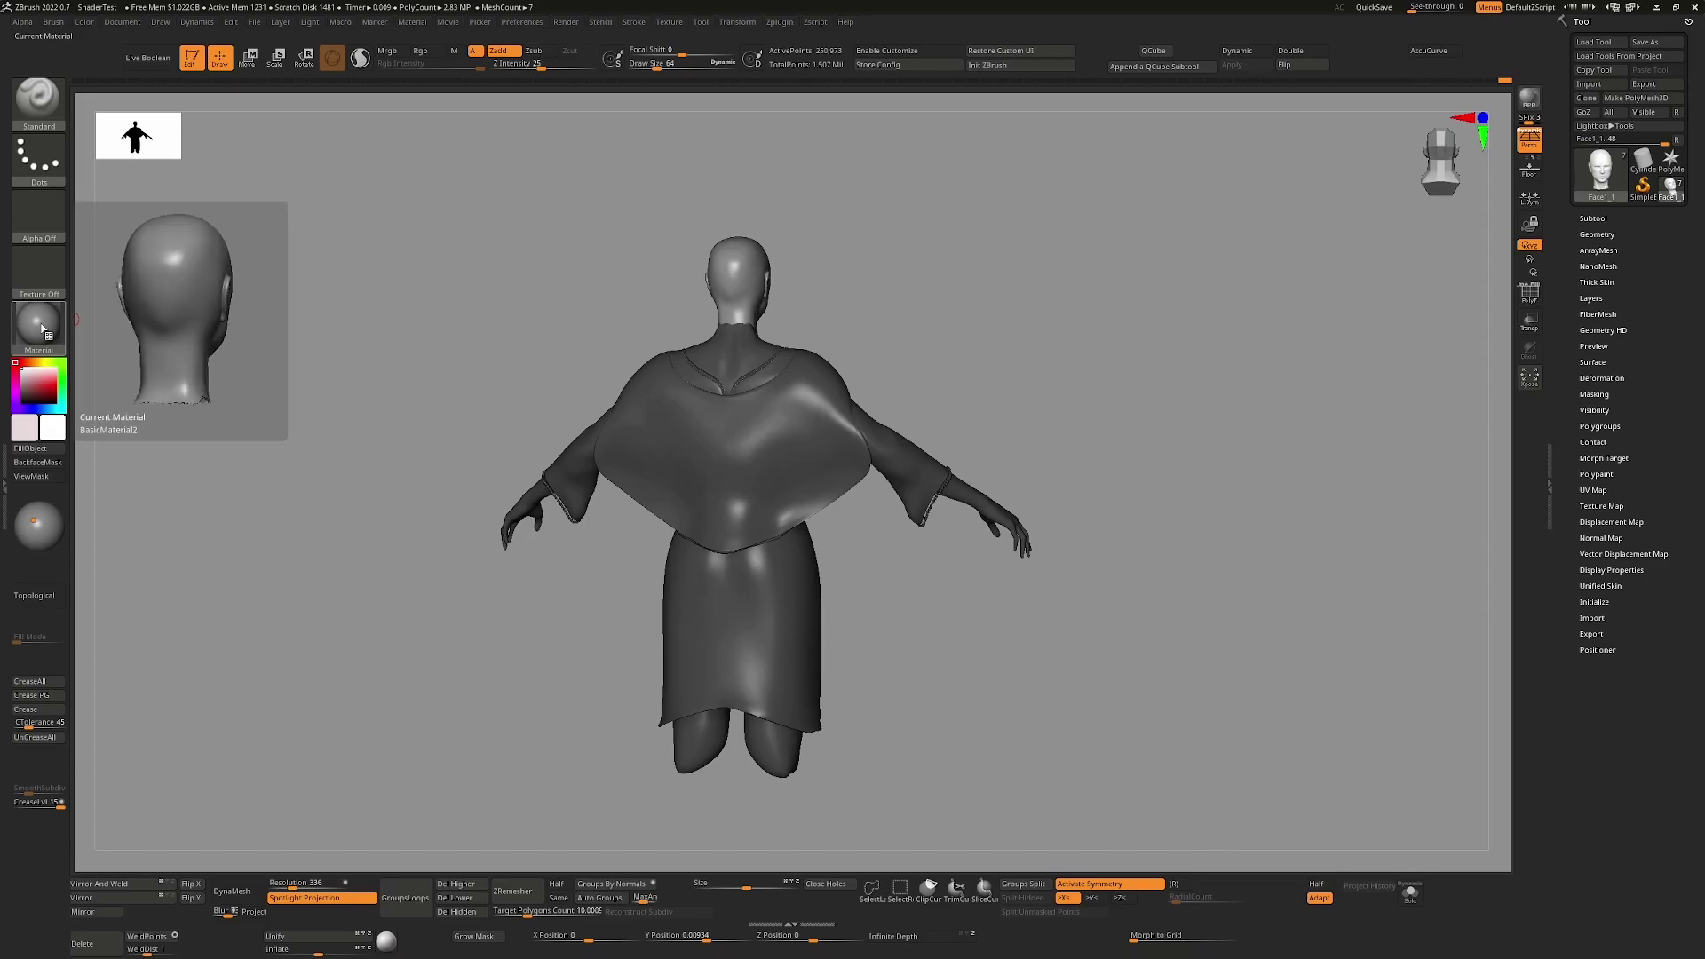
# - Review the material picker and material options that show the duplicate FastShader materials
pyautogui.click(43, 327)
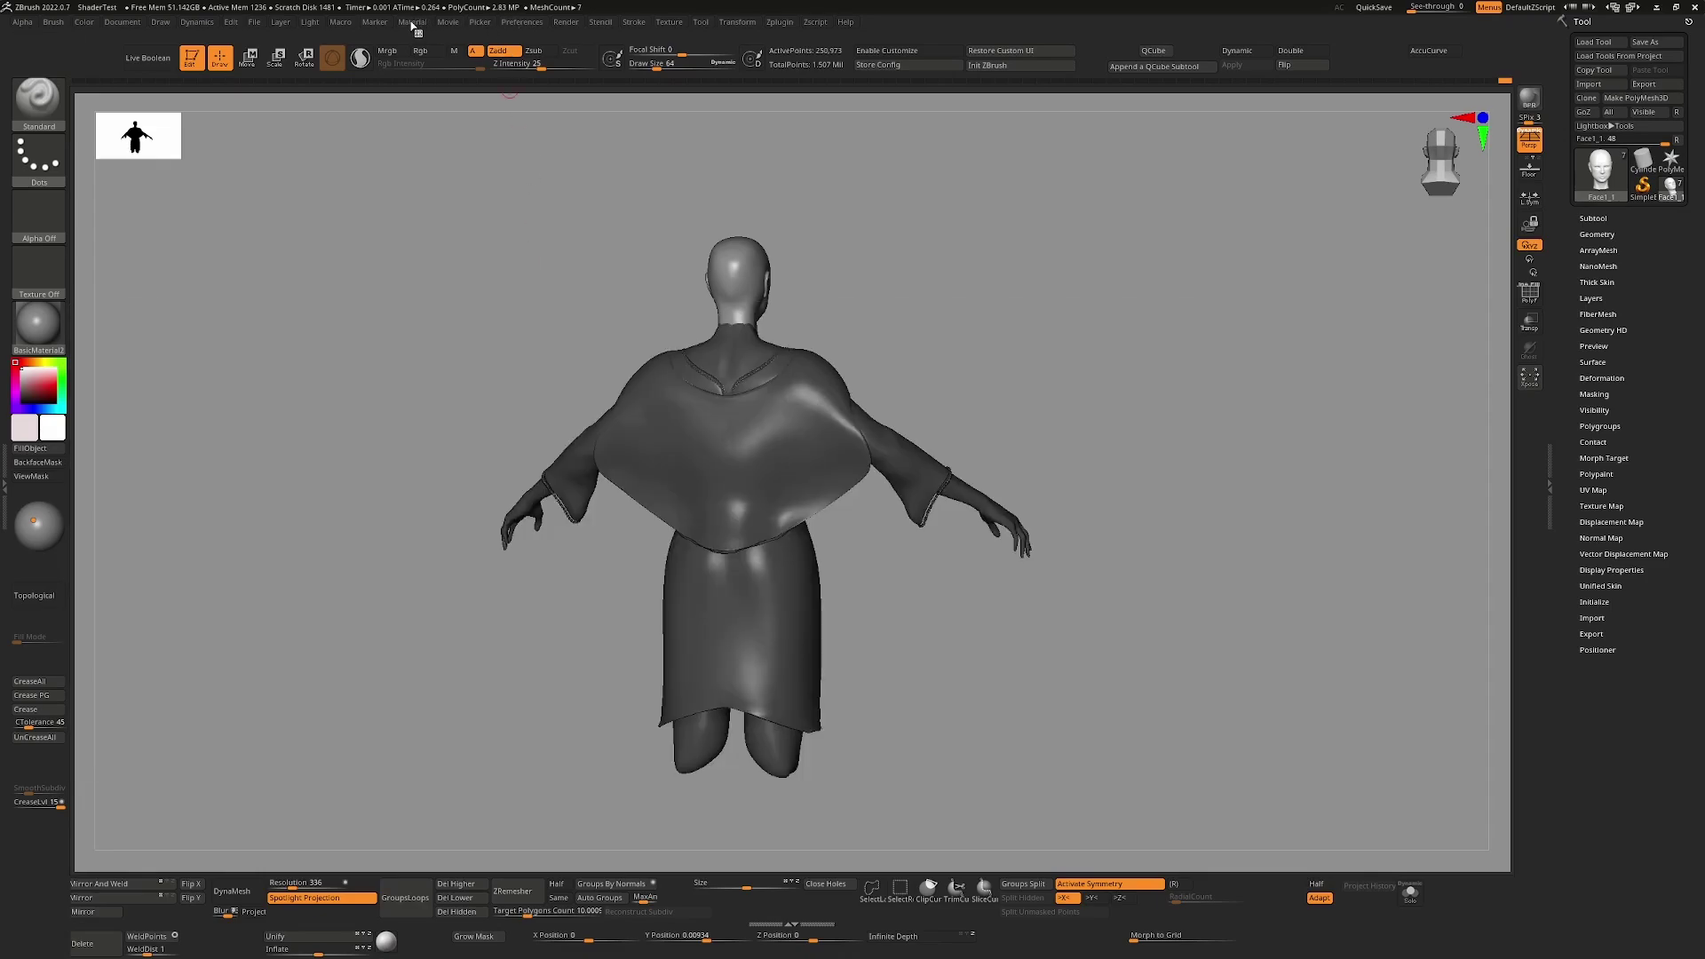
pyautogui.click(411, 22)
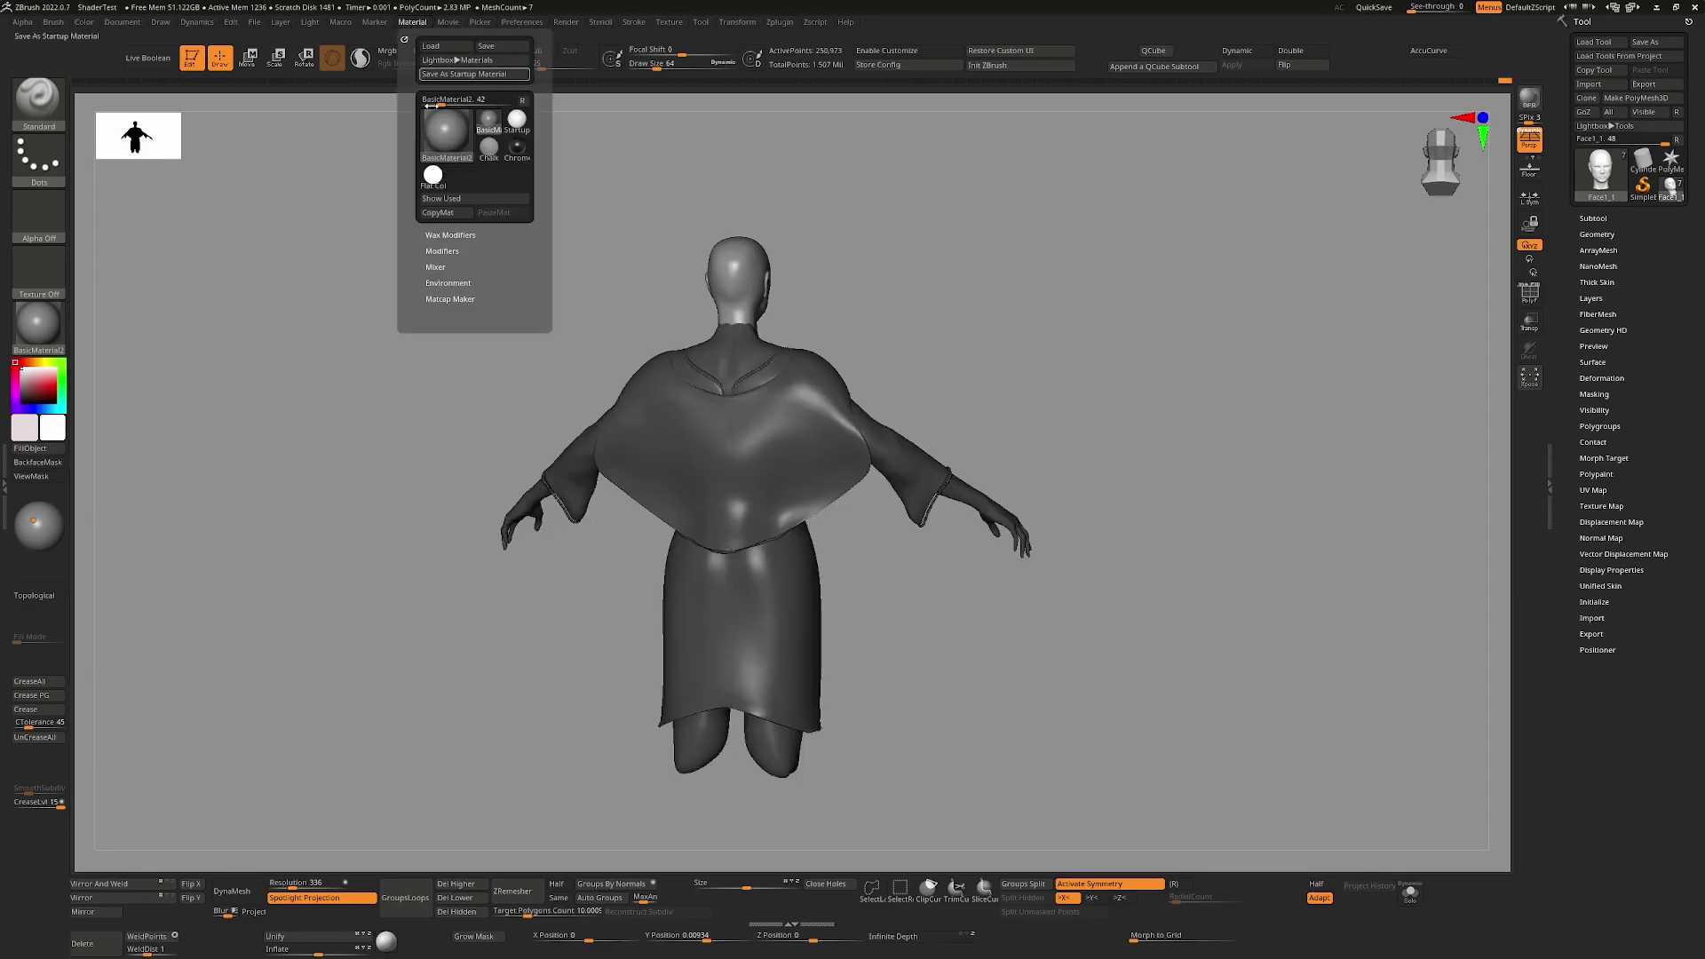
pyautogui.click(447, 22)
pyautogui.click(413, 23)
pyautogui.moveTo(434, 180)
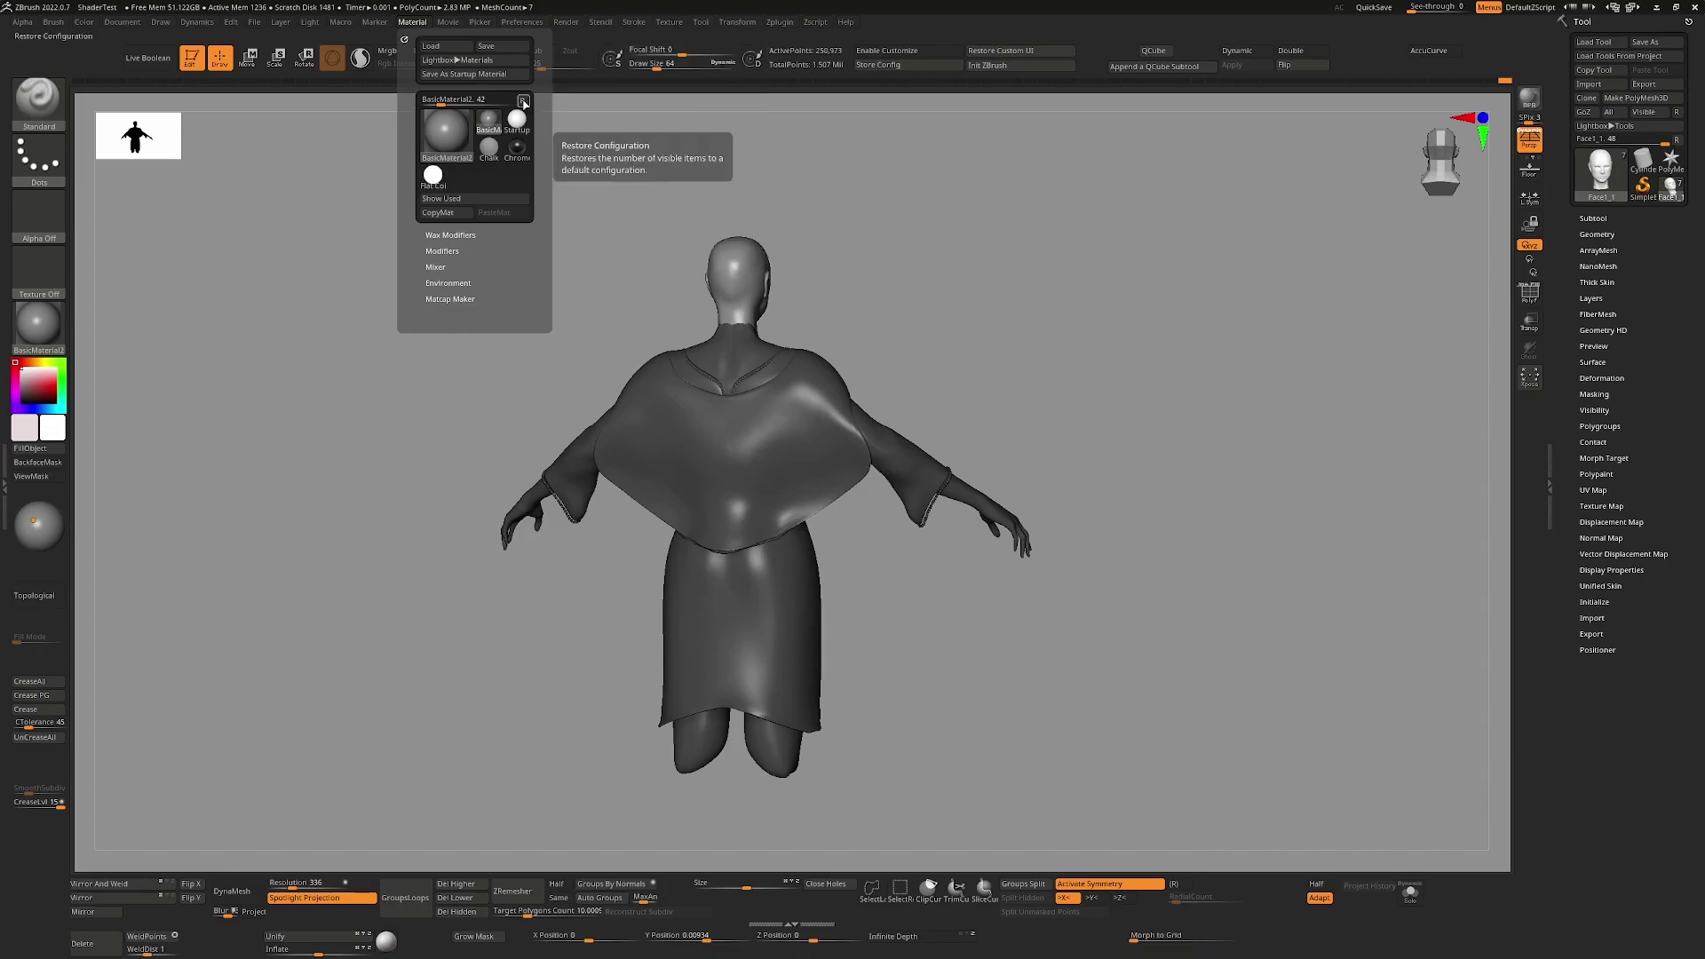
pyautogui.click(524, 103)
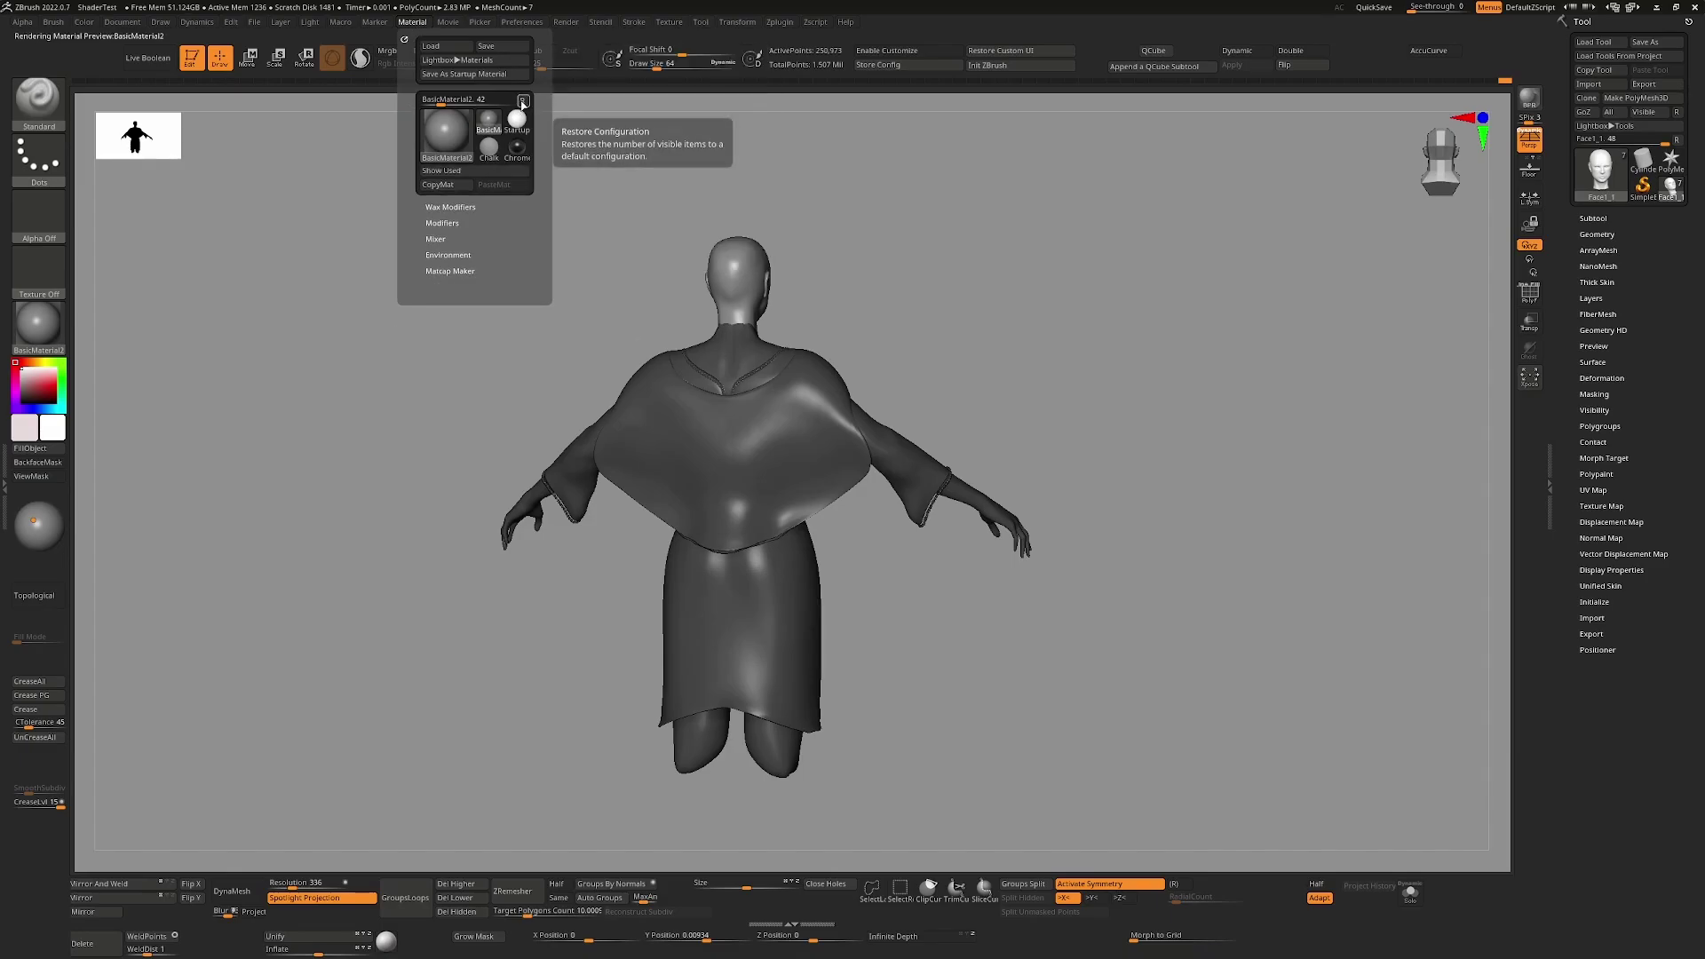
# - Recheck the FastShaders in the material picker, then expand the figure's Subtool list
pyautogui.click(40, 320)
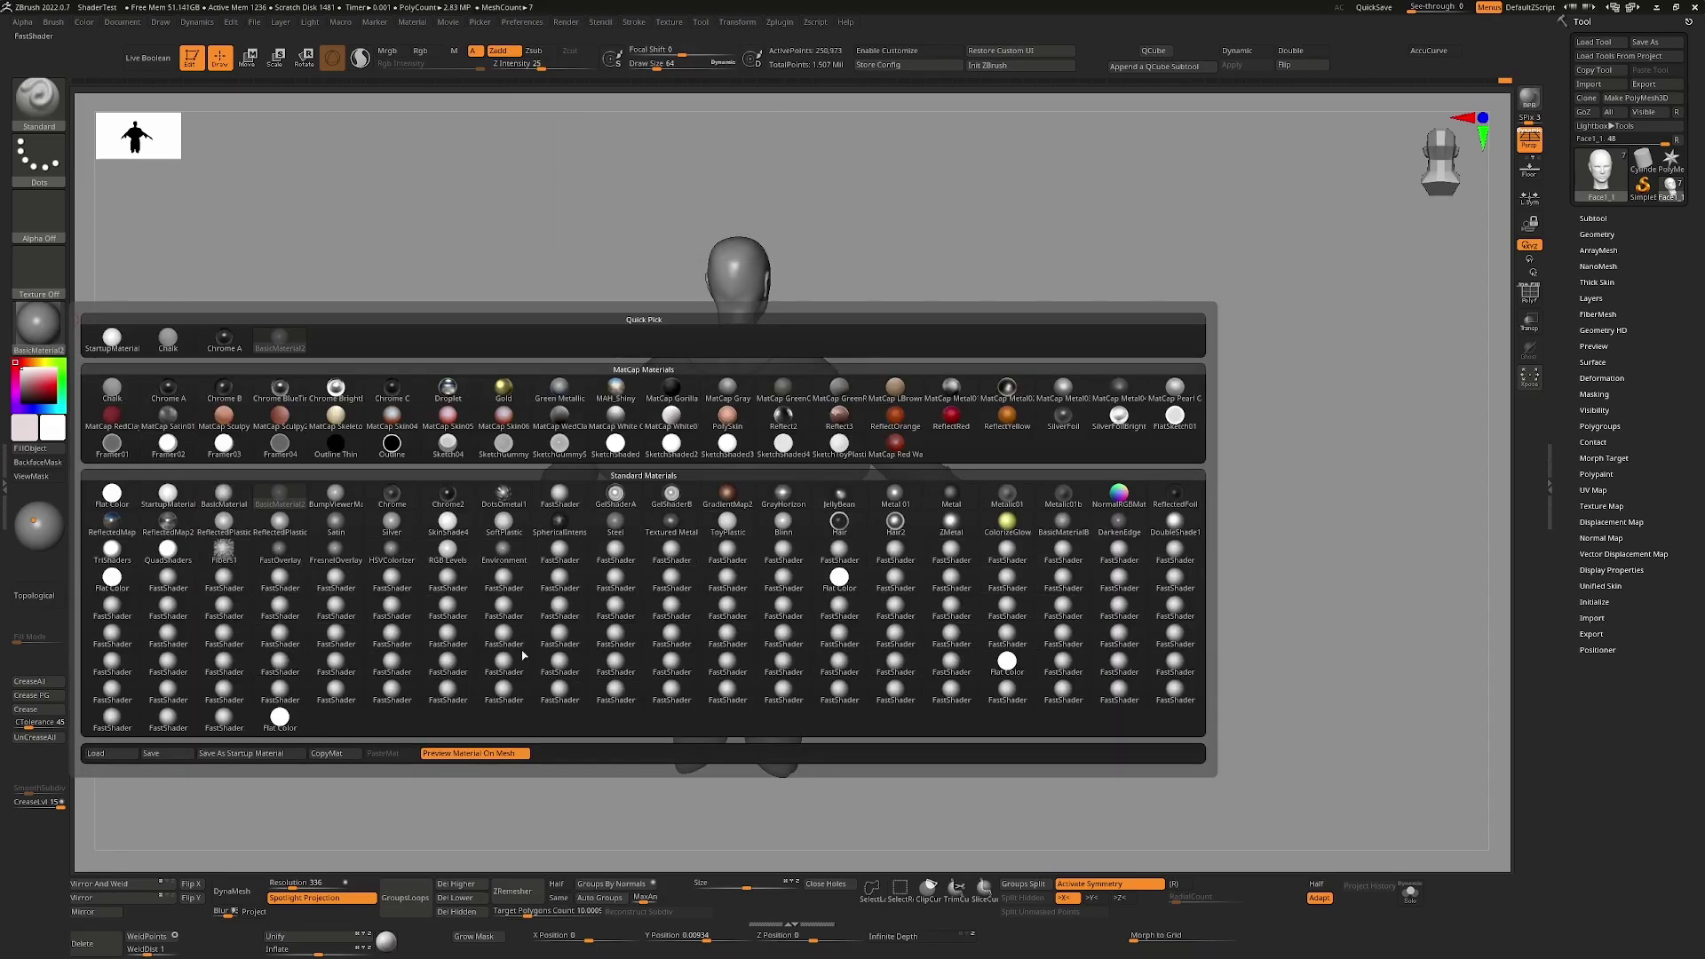
pyautogui.moveTo(720, 651)
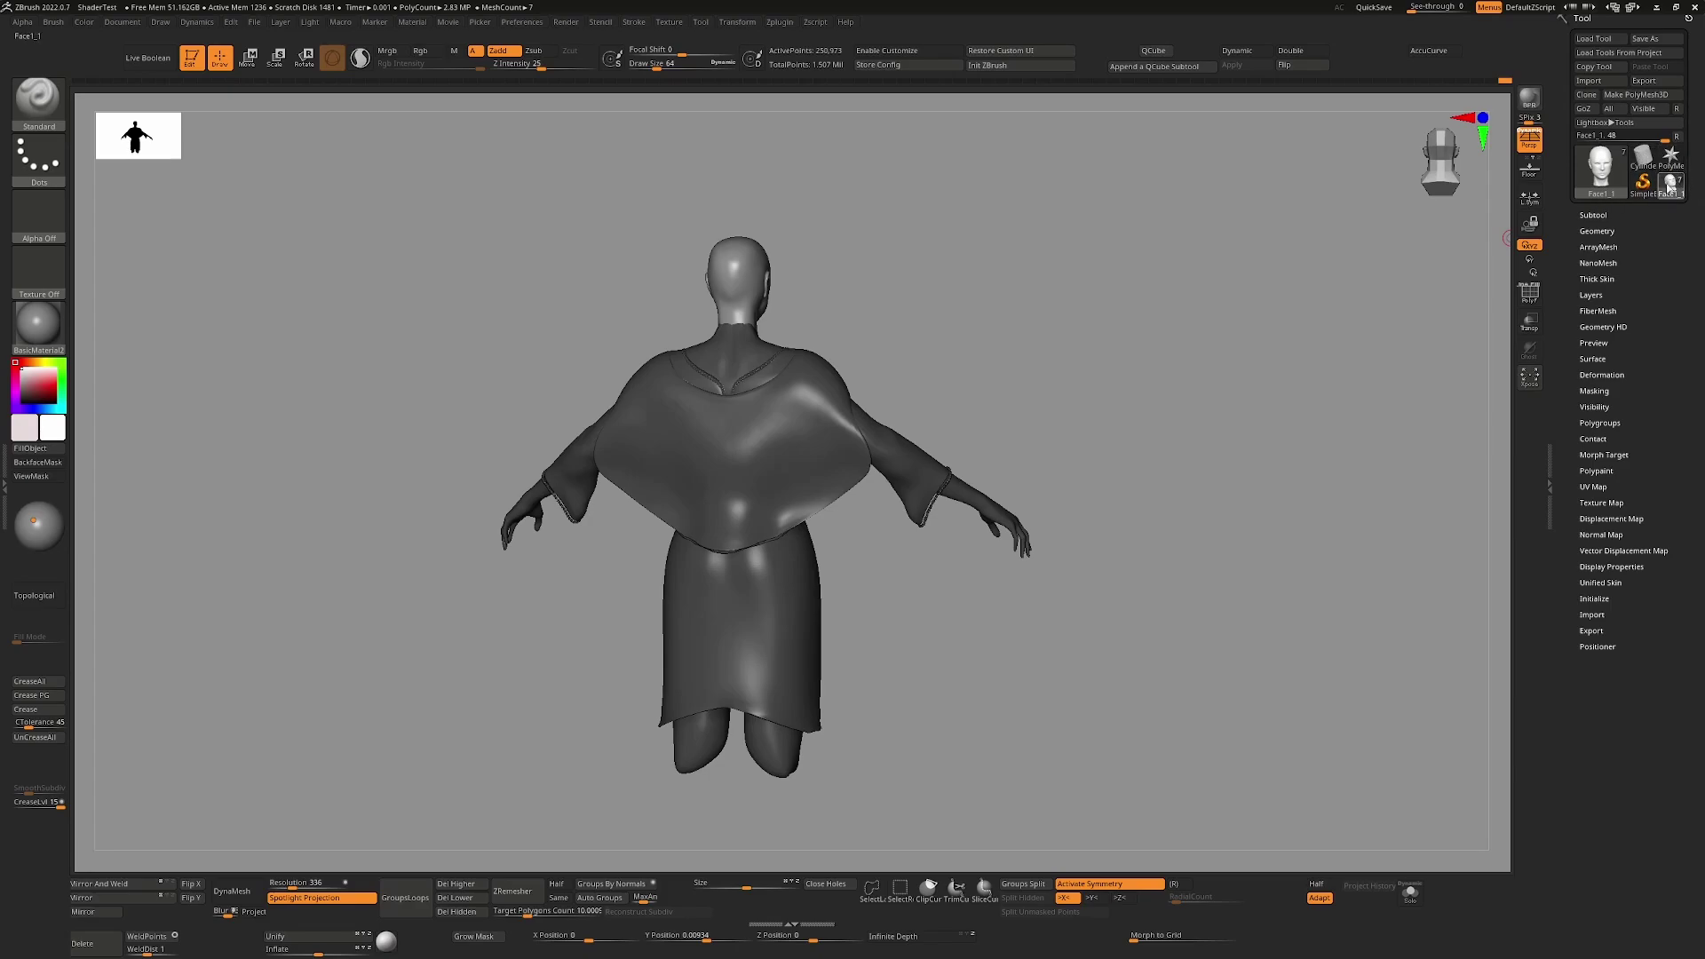
pyautogui.click(1594, 215)
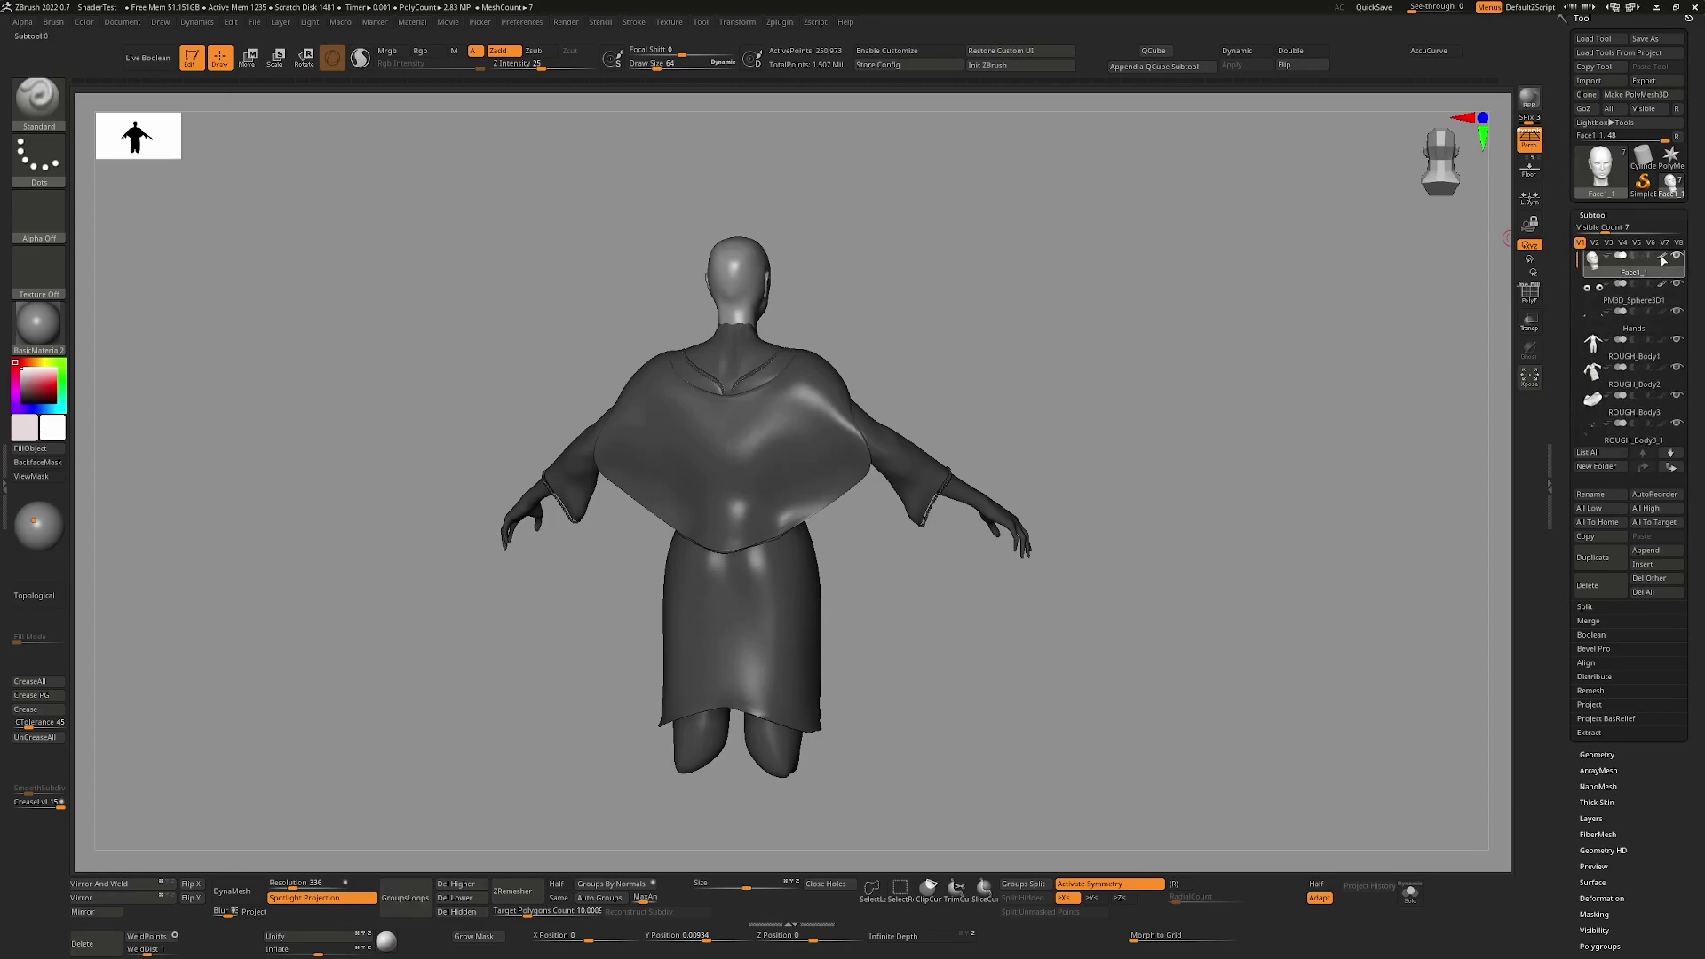
pyautogui.moveTo(1659, 291)
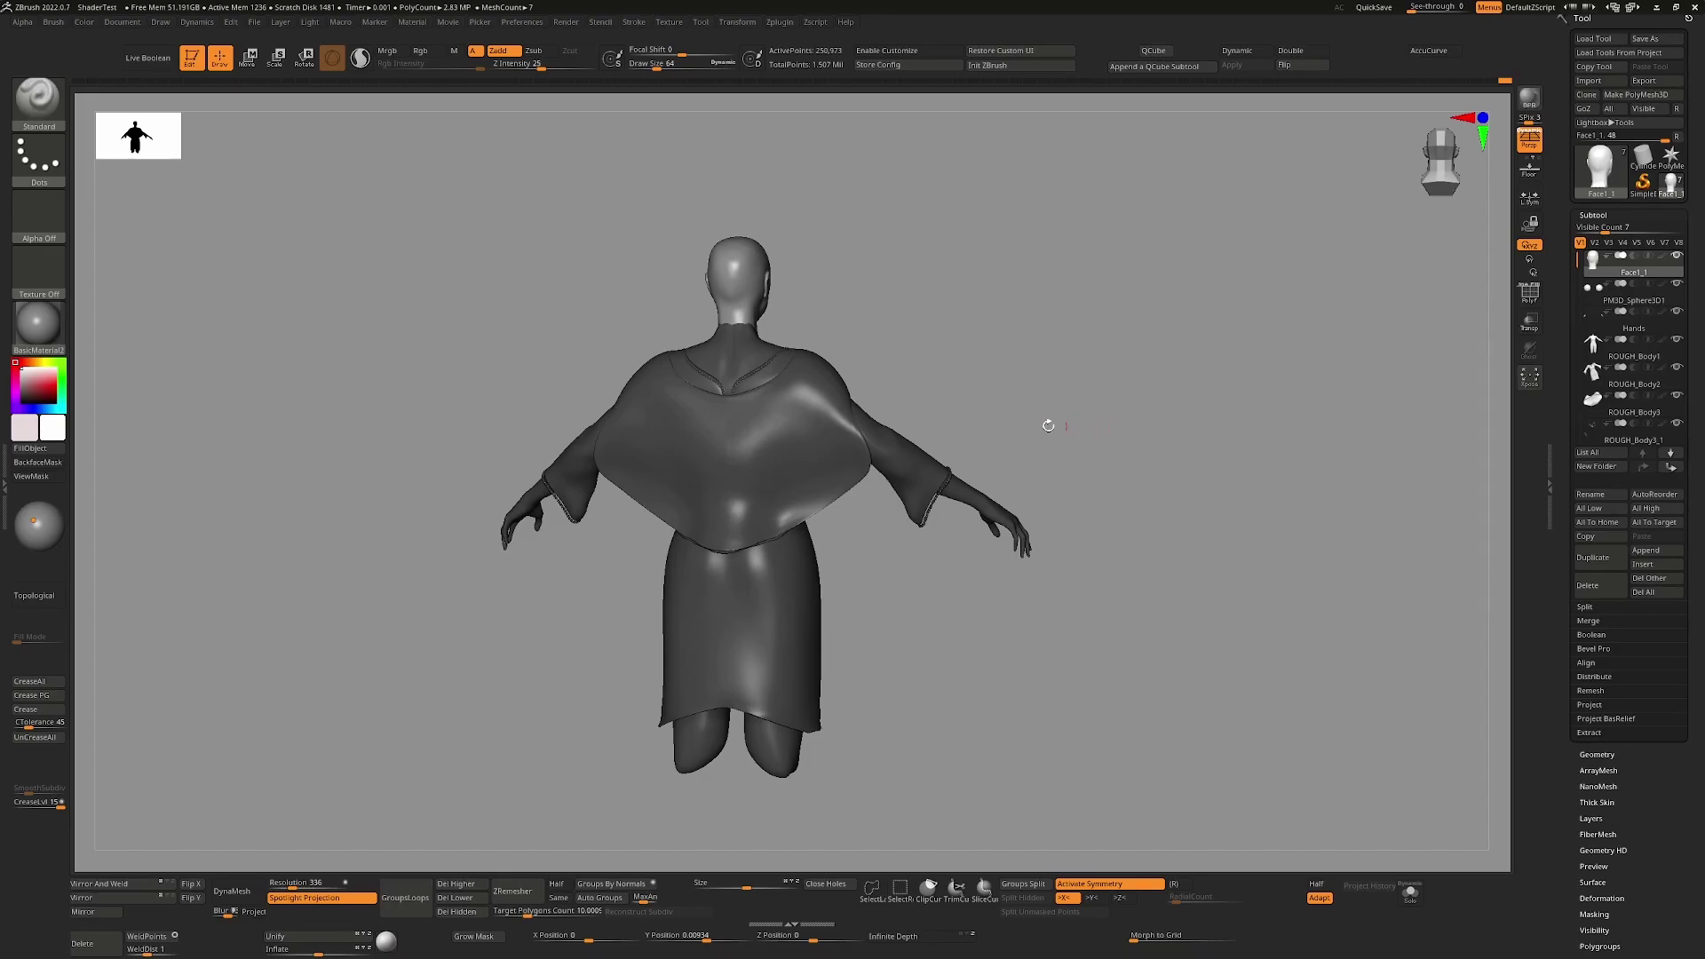
# - Scroll Pixologic's plugins page to the Clean Tool Utility download, then minimize Chrome
pyautogui.click(38, 323)
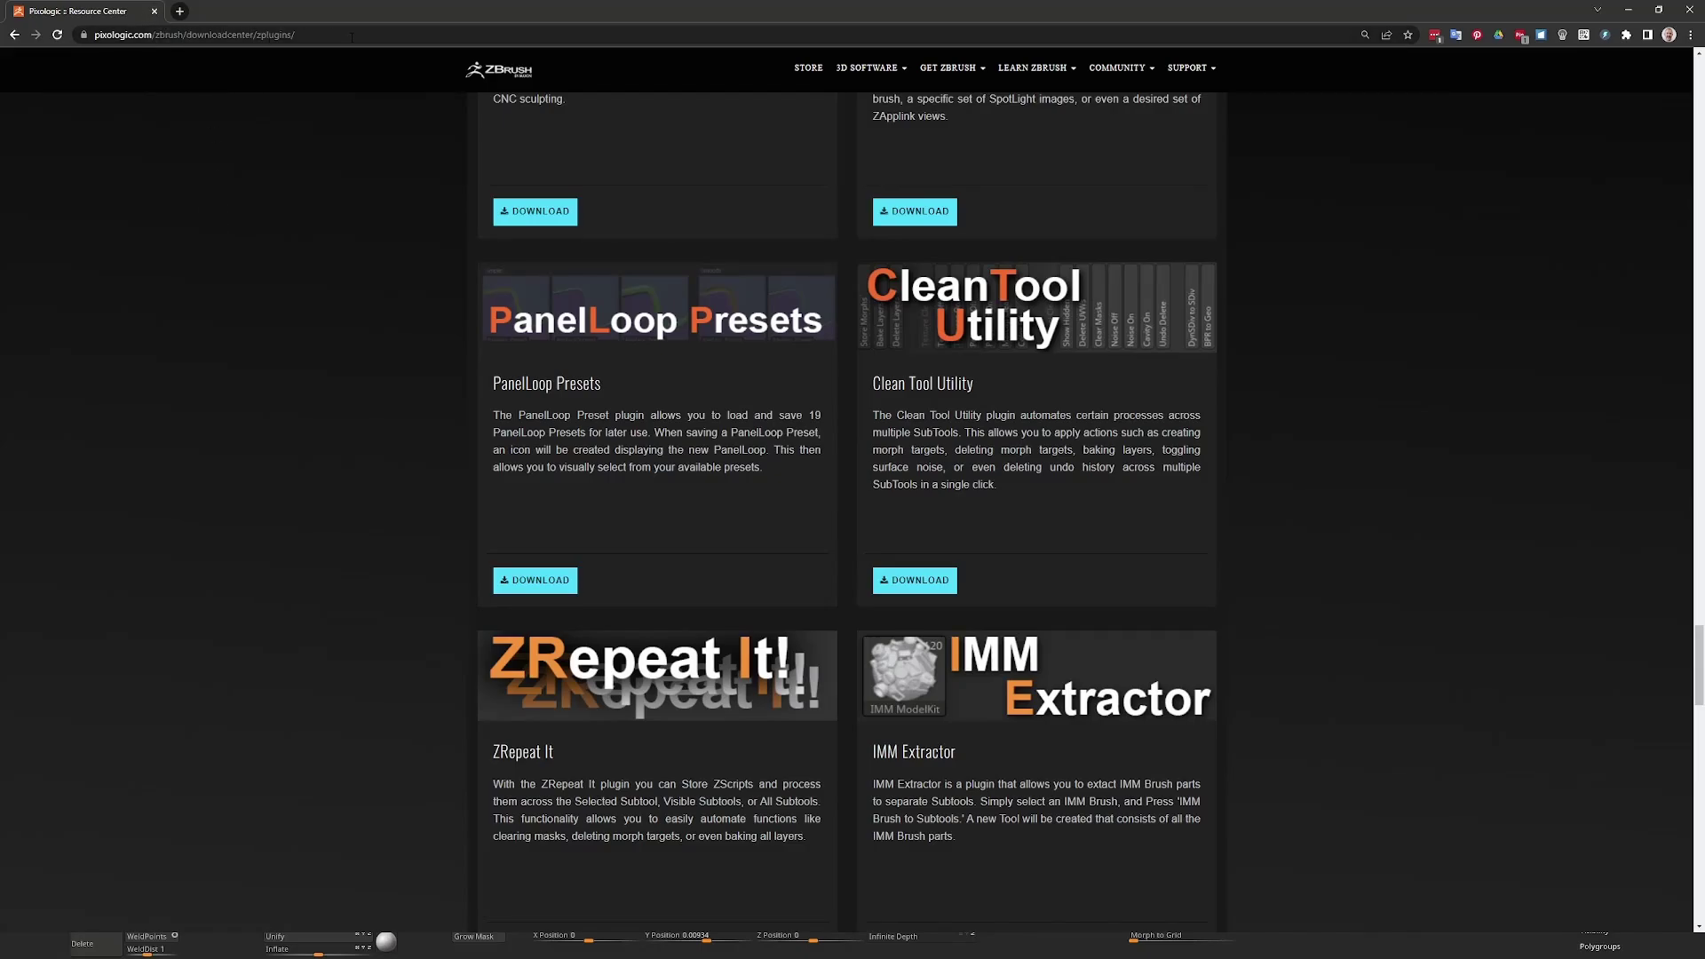
pyautogui.moveTo(1696, 655)
pyautogui.mouseDown()
pyautogui.moveTo(1698, 97)
pyautogui.moveTo(1700, 617)
pyautogui.mouseUp()
pyautogui.scroll(-2, 1093, 657)
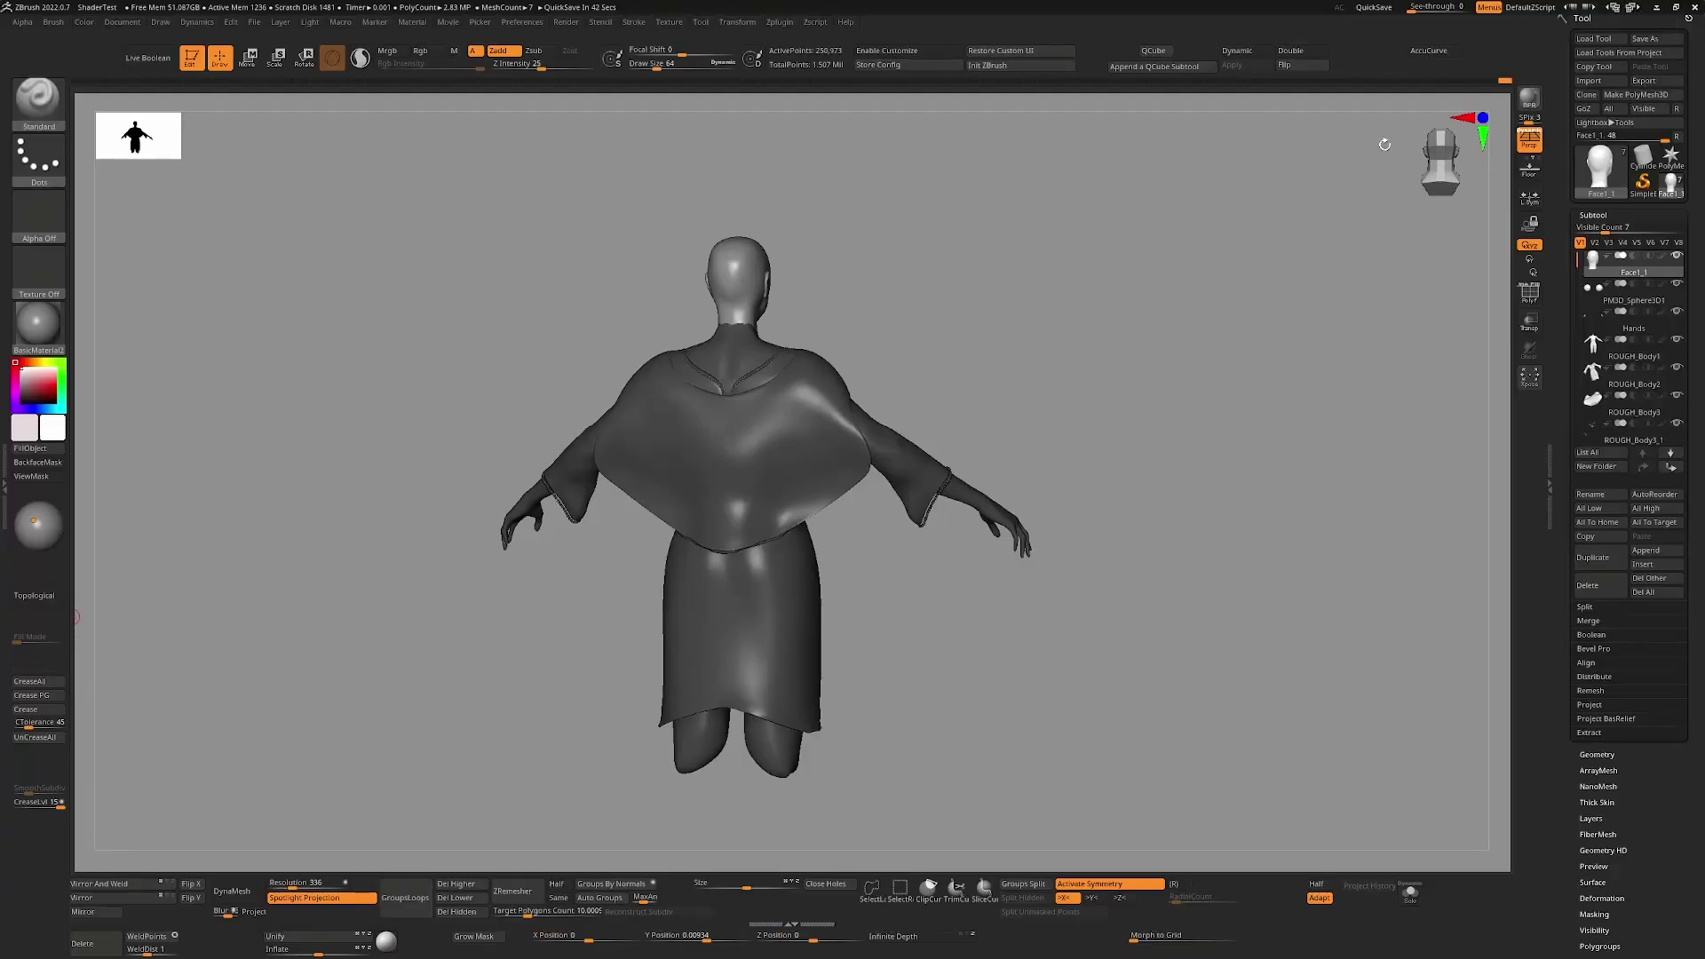
pyautogui.click(1629, 9)
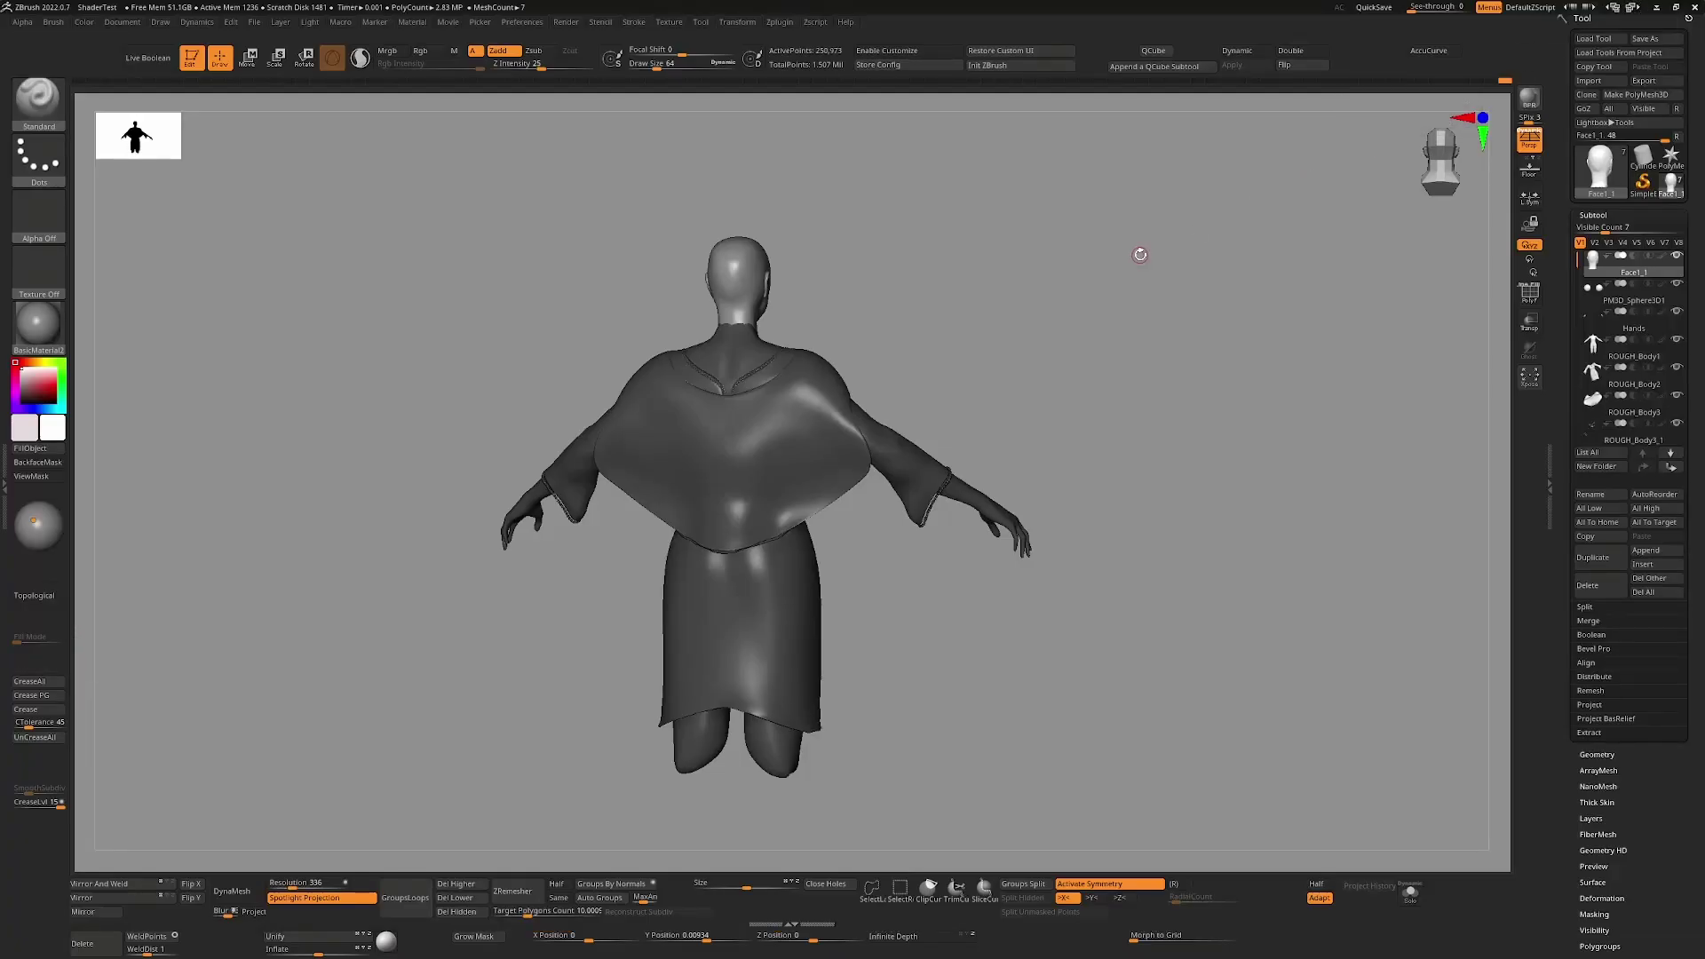
# - Use Clean Tool Utility's Matcap Clear, running MC All to strip matcaps from every subtool
pyautogui.click(781, 23)
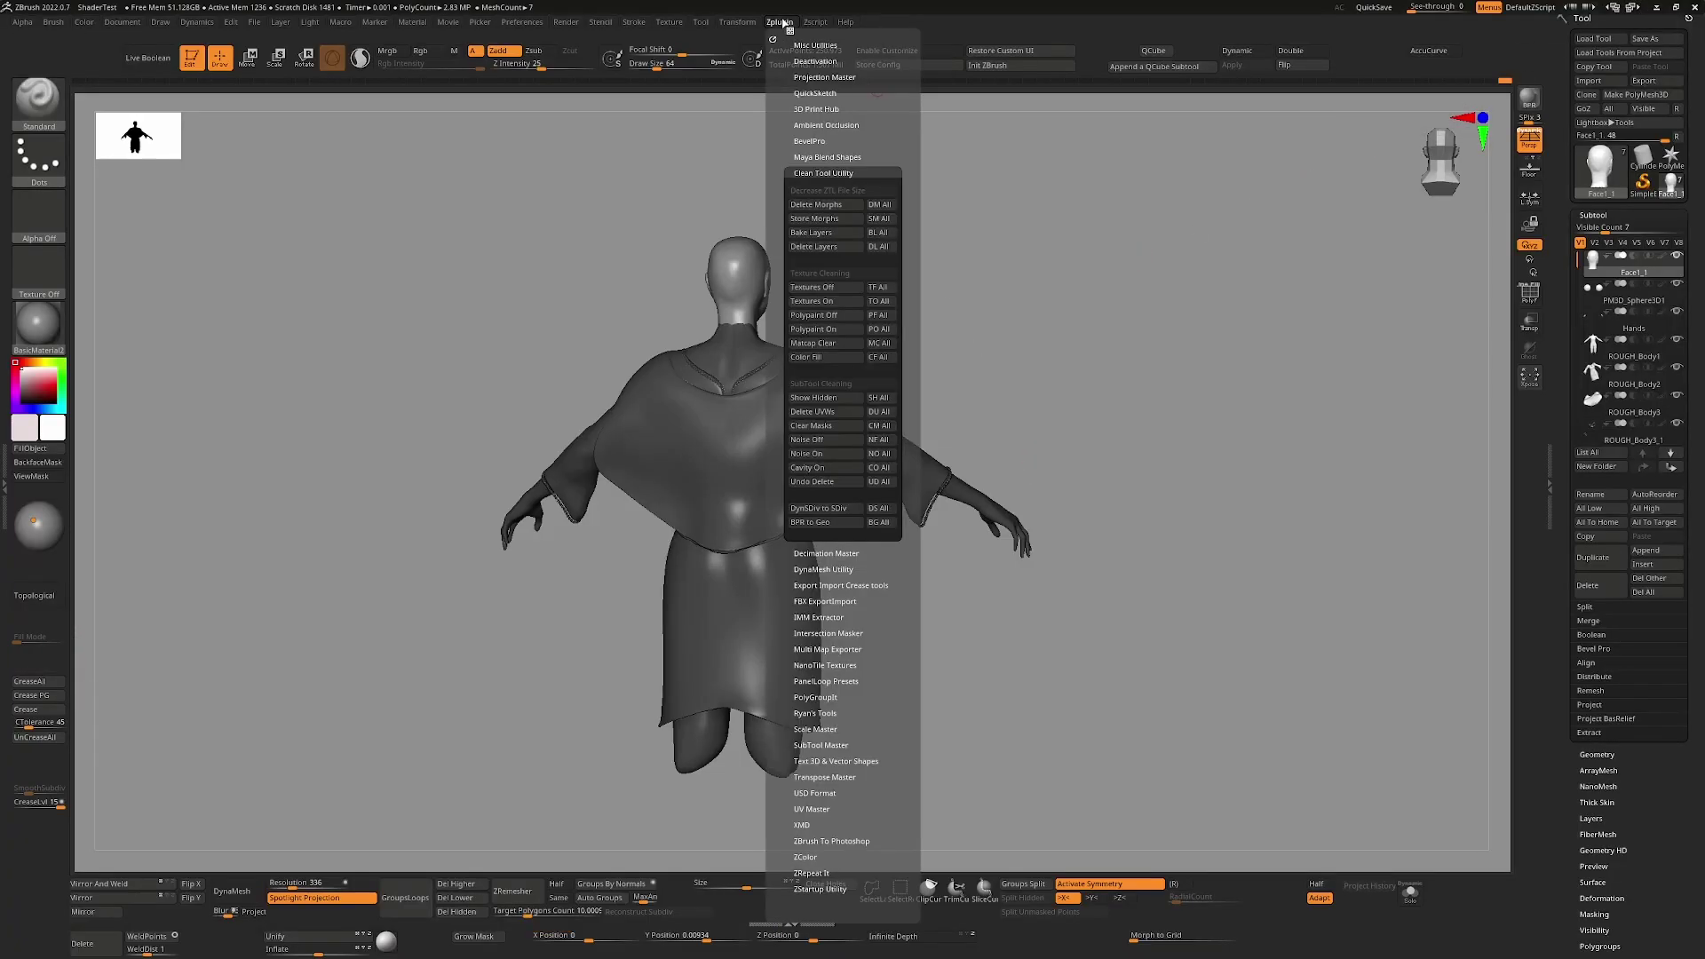
pyautogui.click(819, 172)
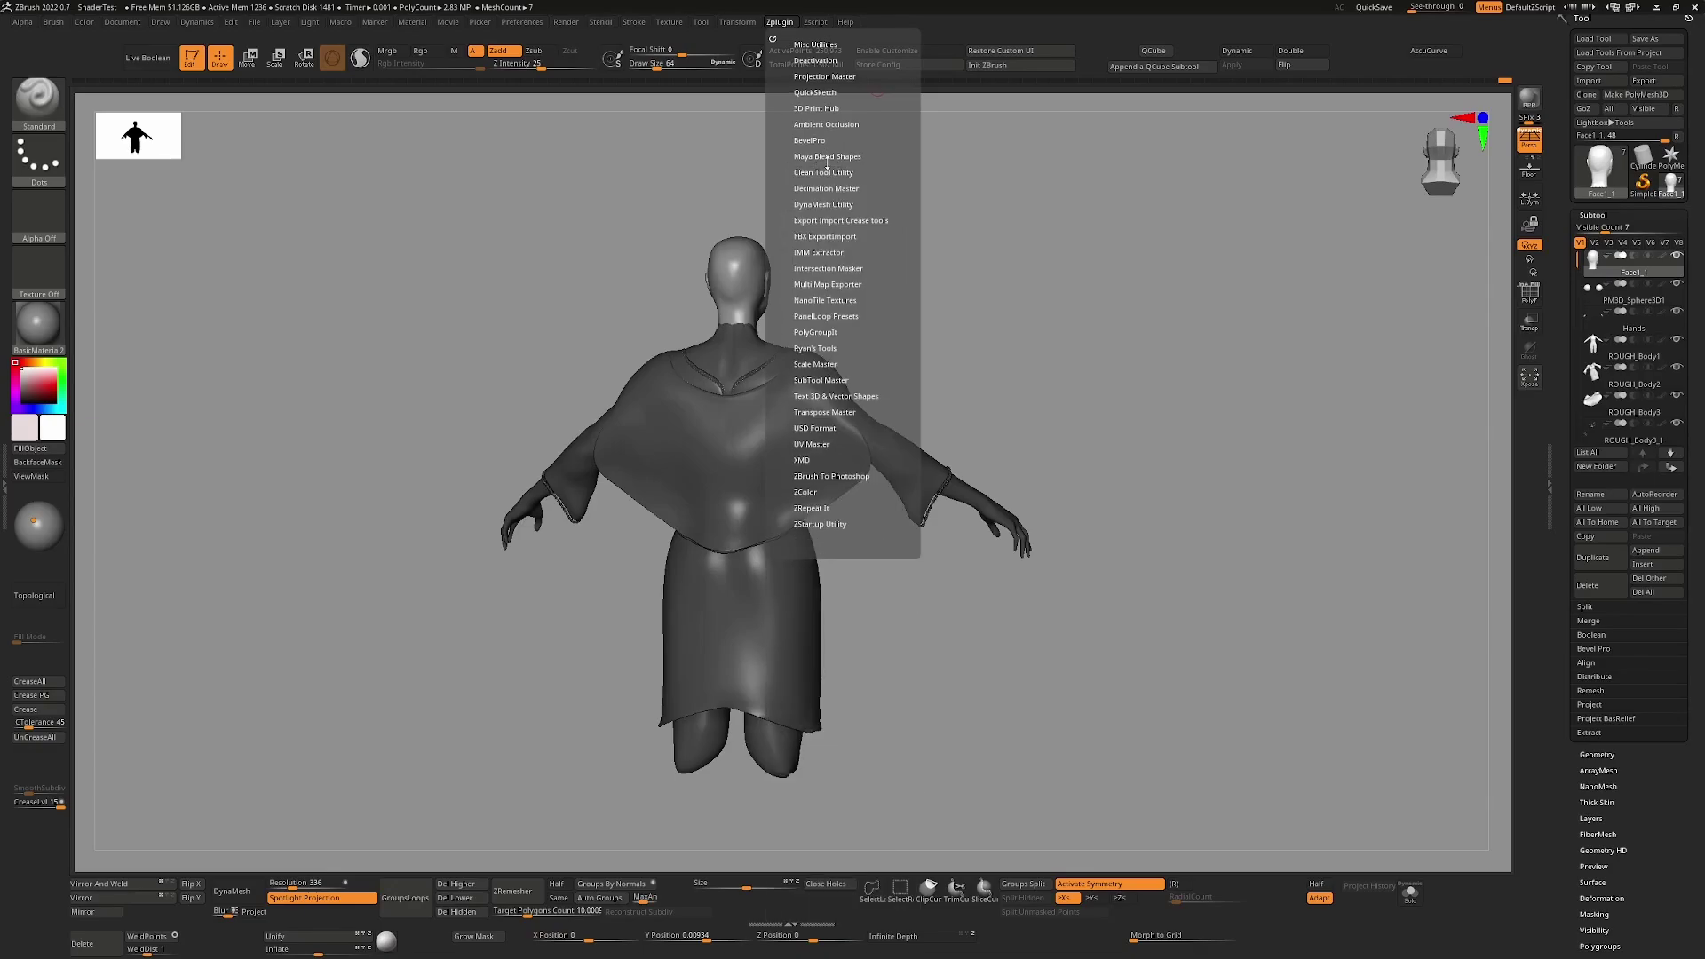
pyautogui.click(833, 173)
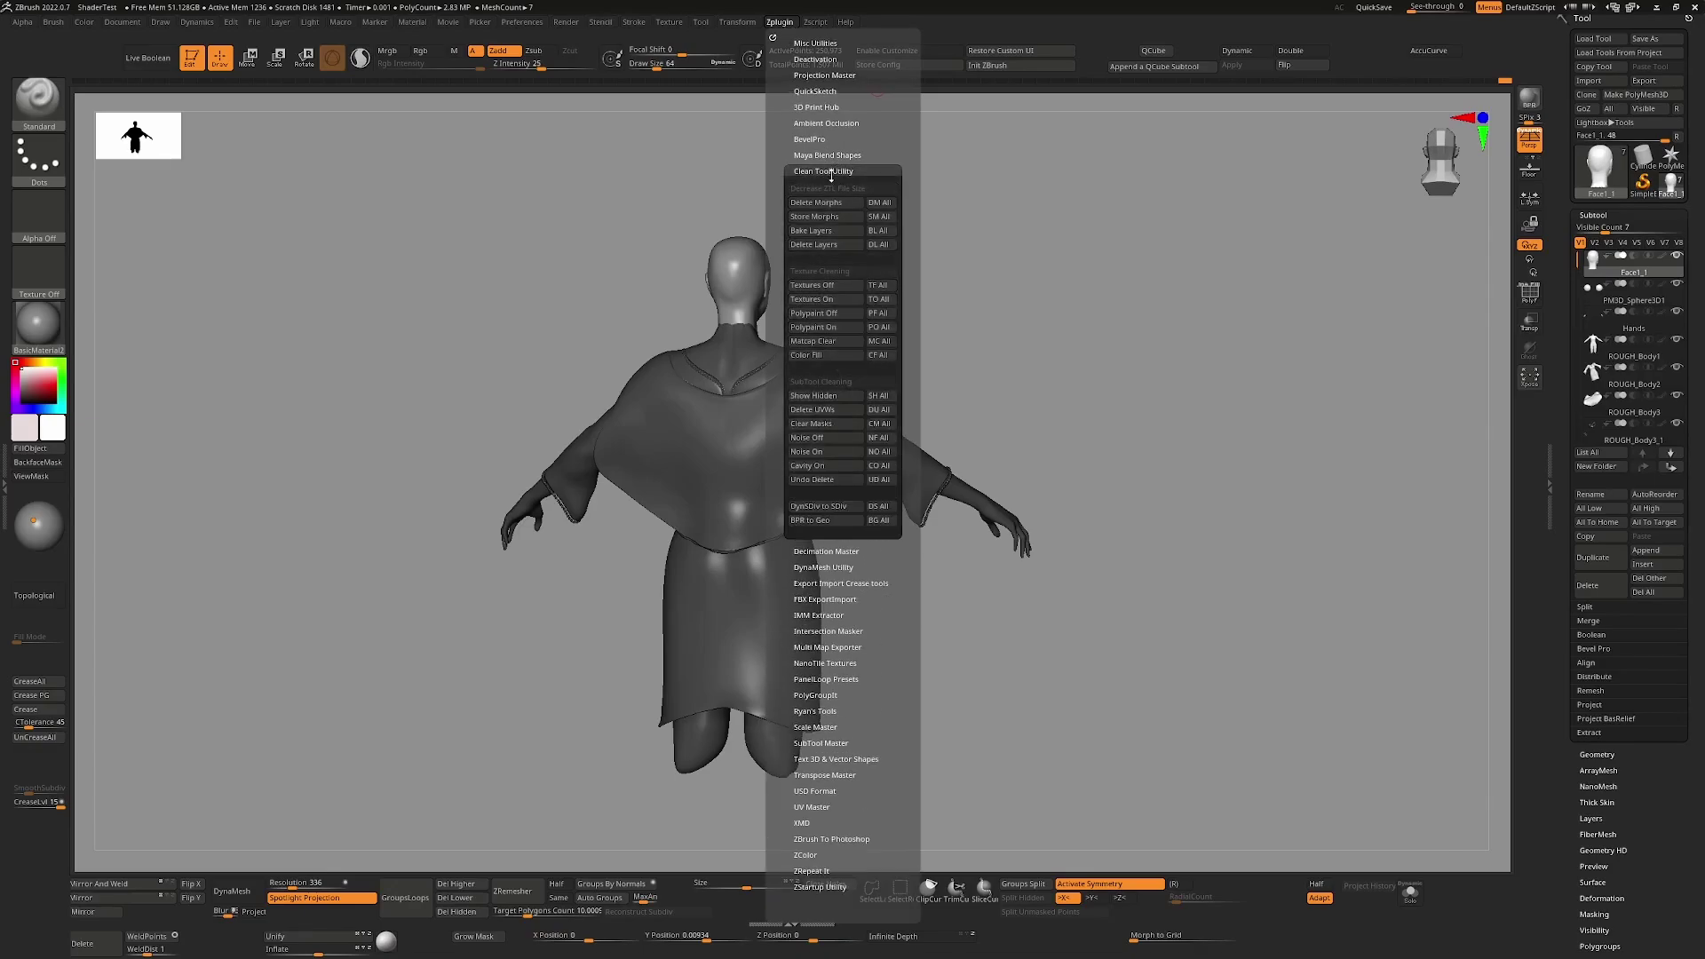
pyautogui.click(834, 343)
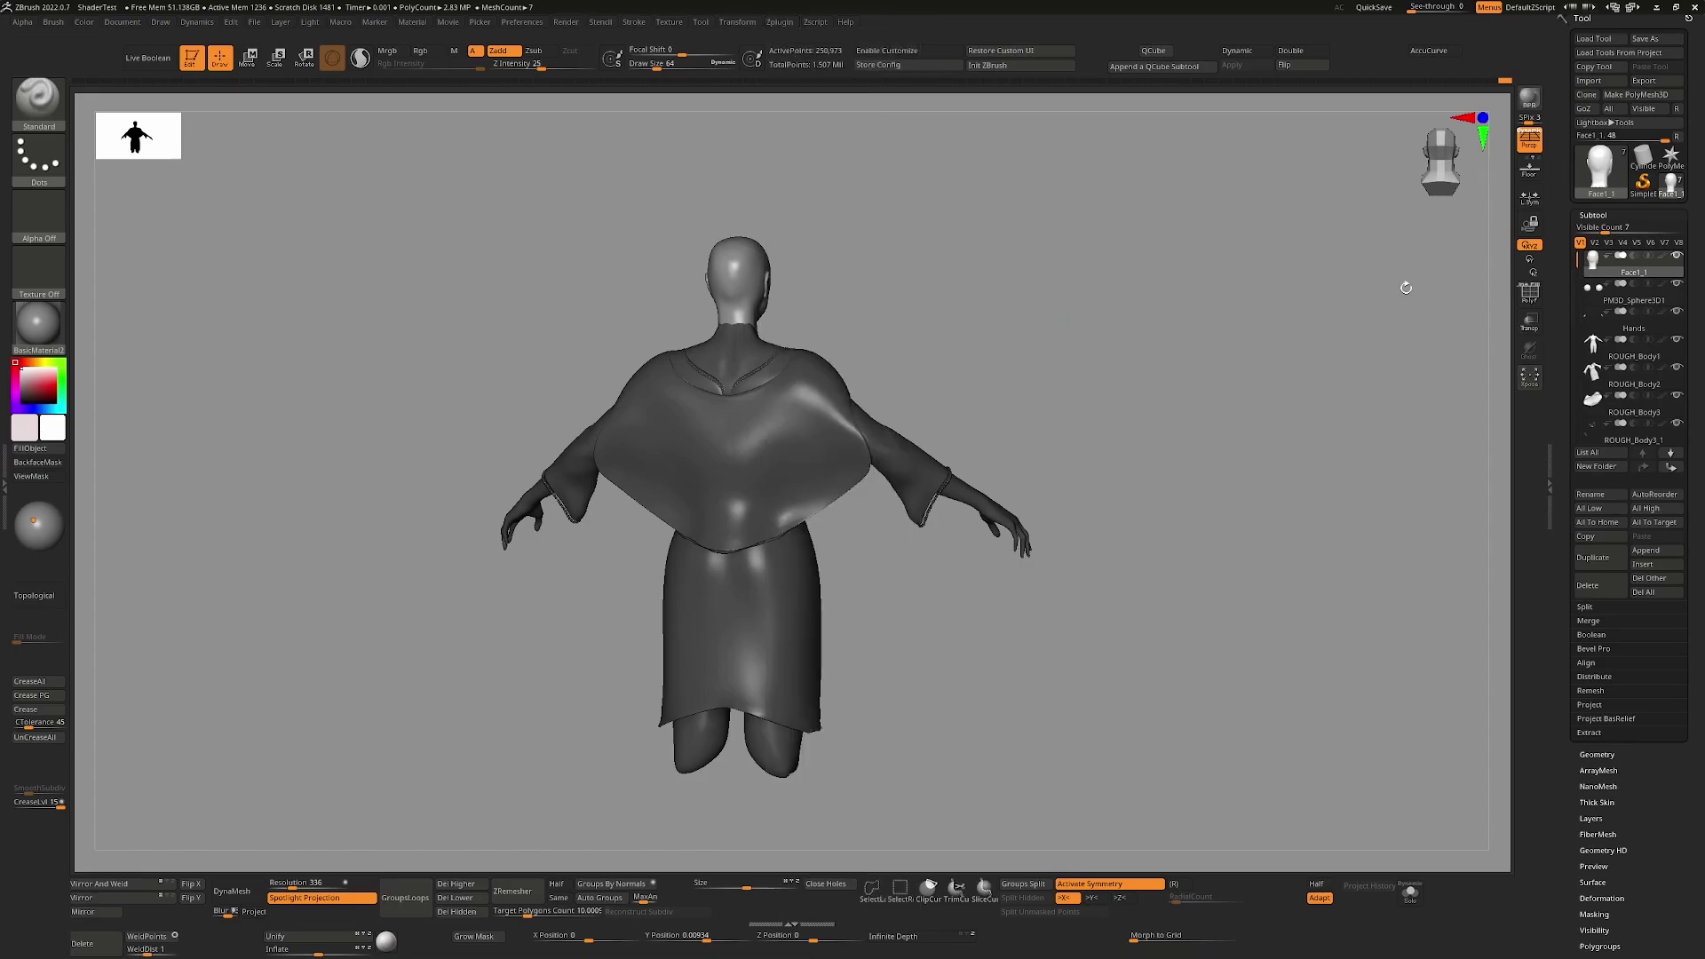
pyautogui.click(780, 23)
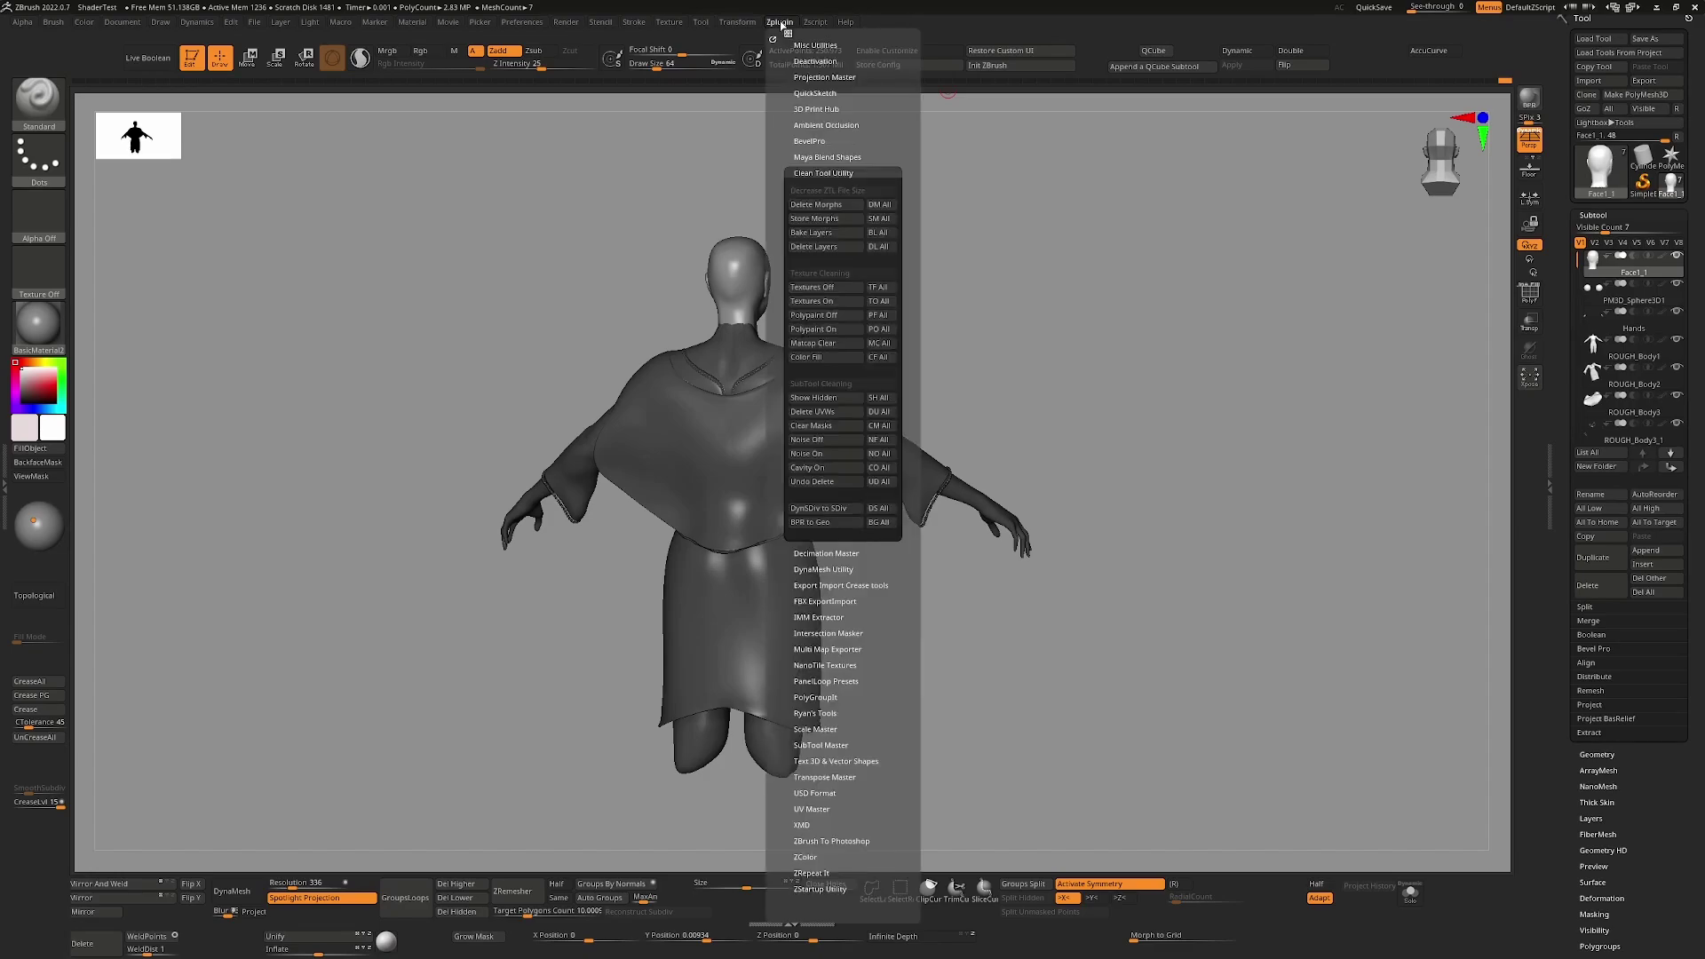
pyautogui.click(882, 343)
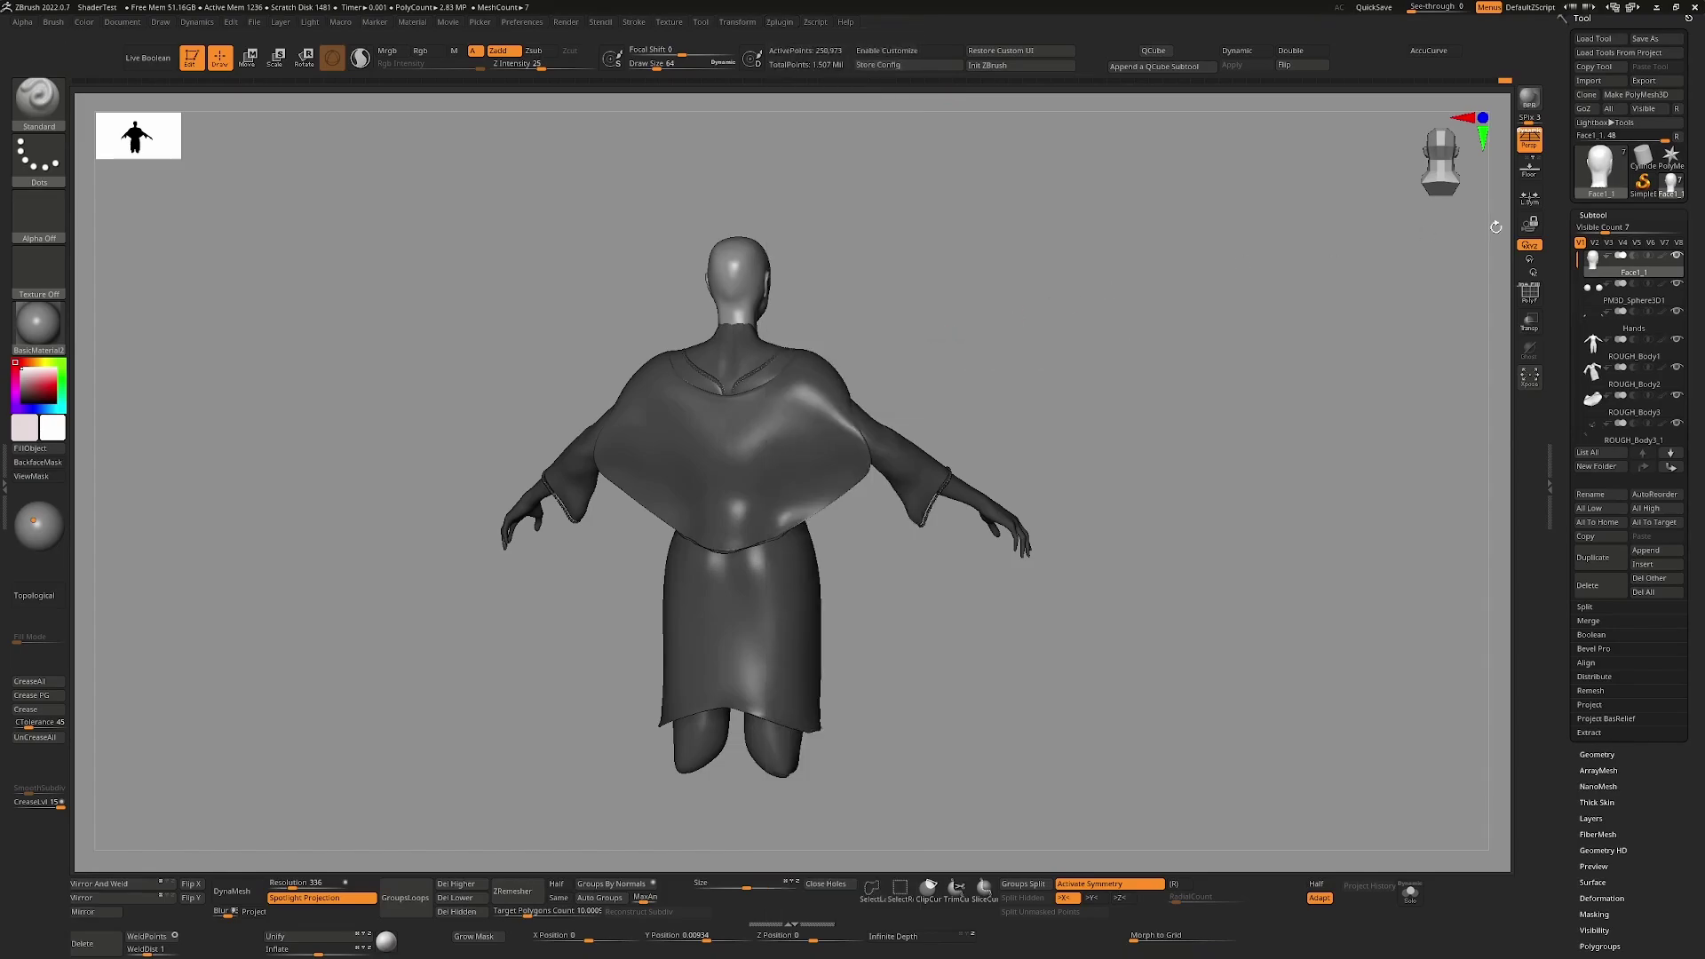
pyautogui.moveTo(1672, 188)
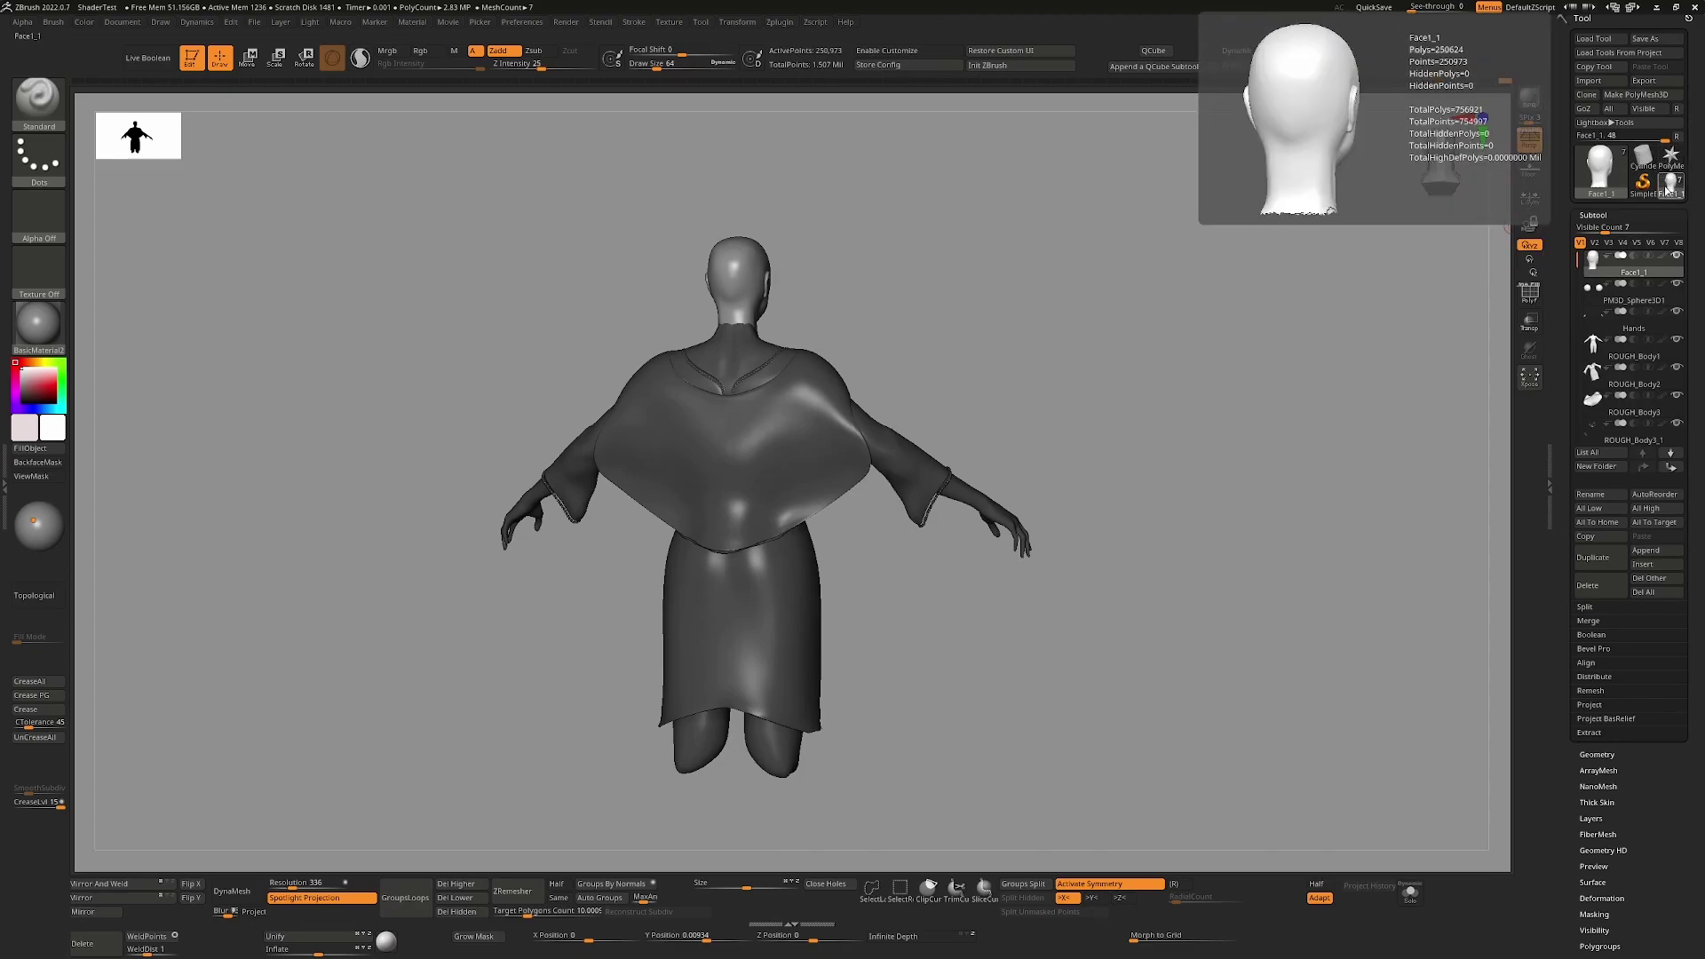
pyautogui.click(781, 22)
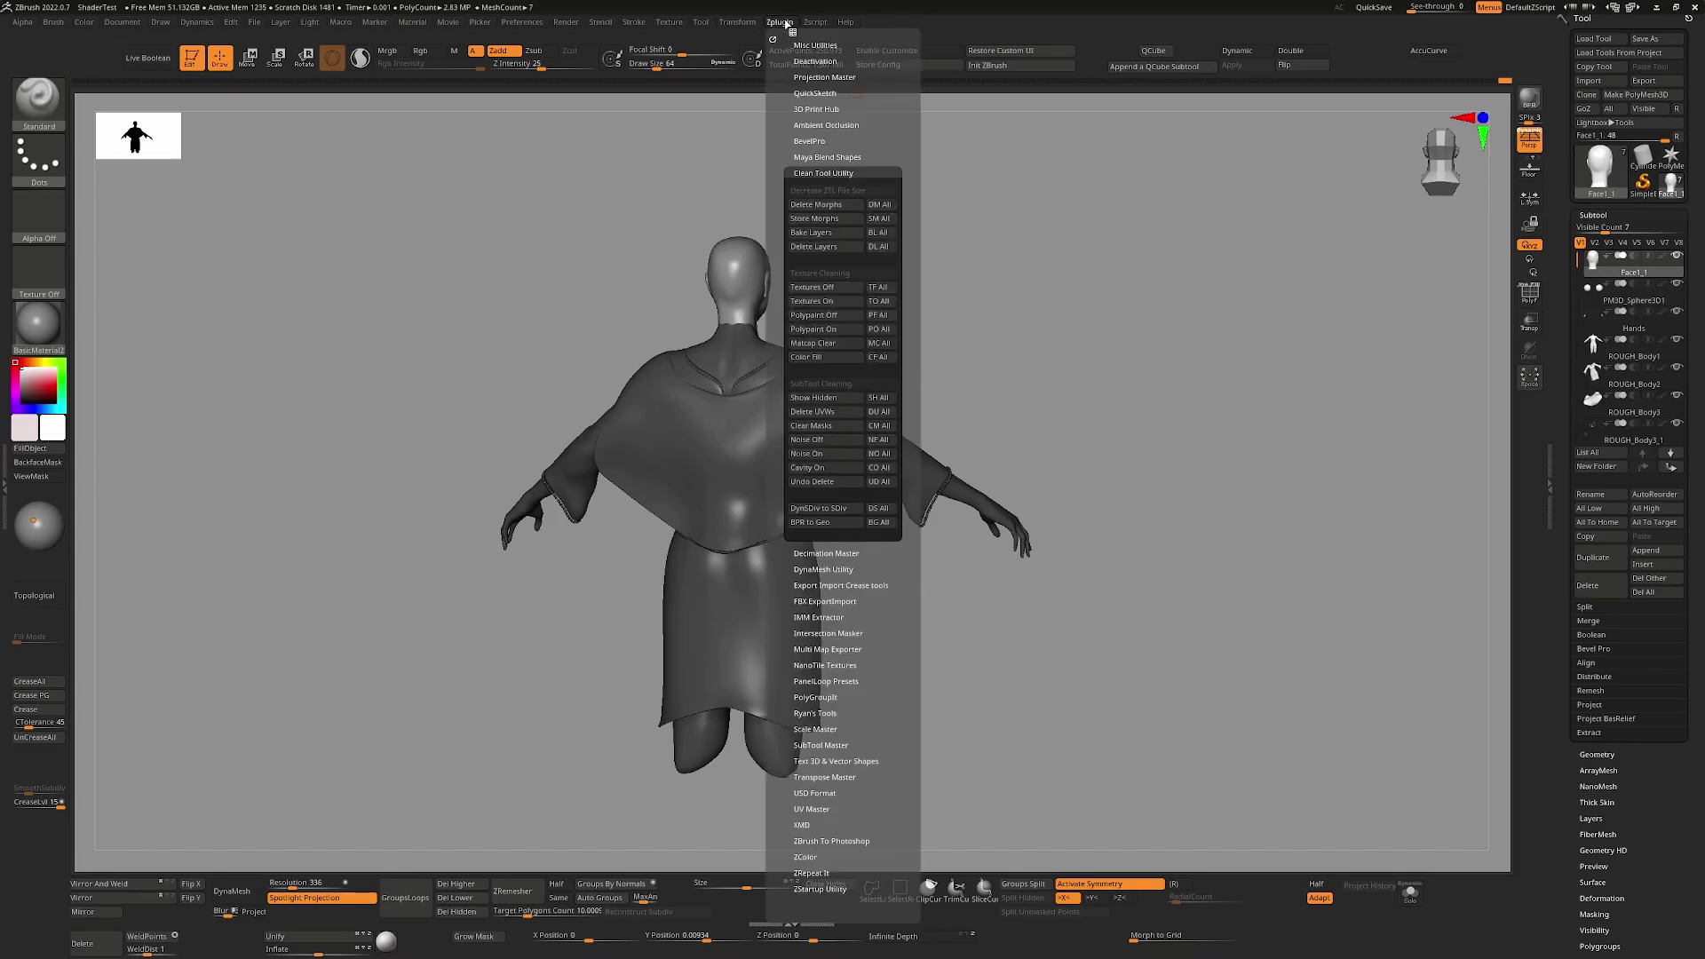
pyautogui.click(883, 346)
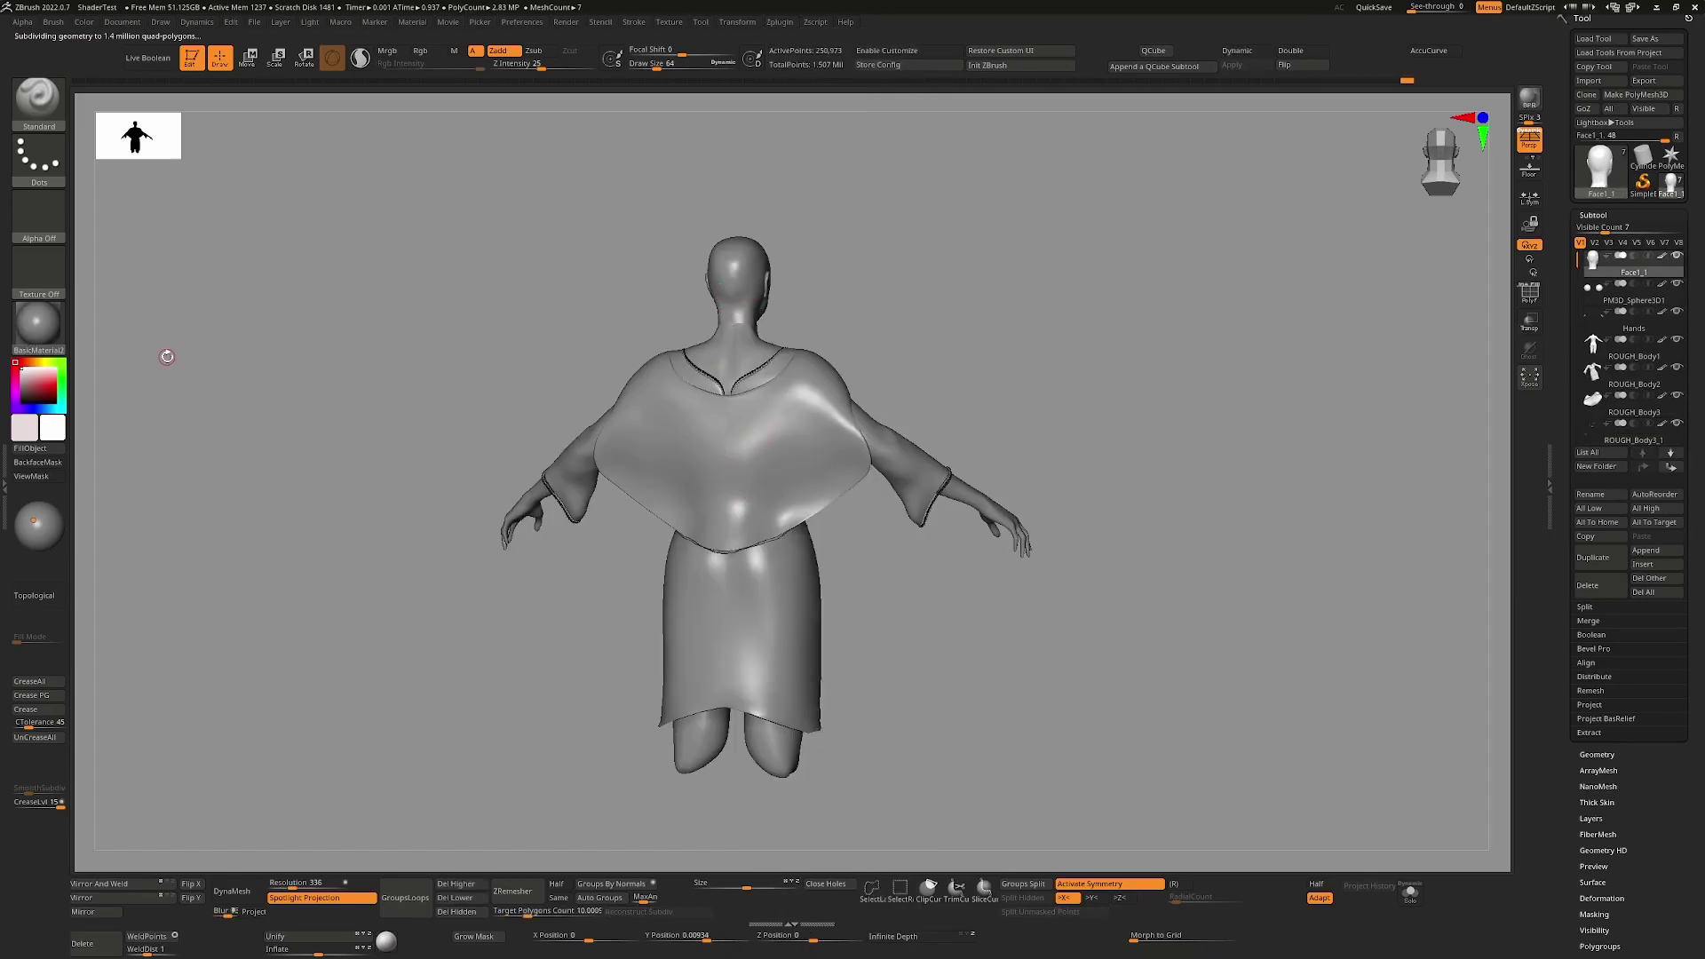
pyautogui.click(46, 325)
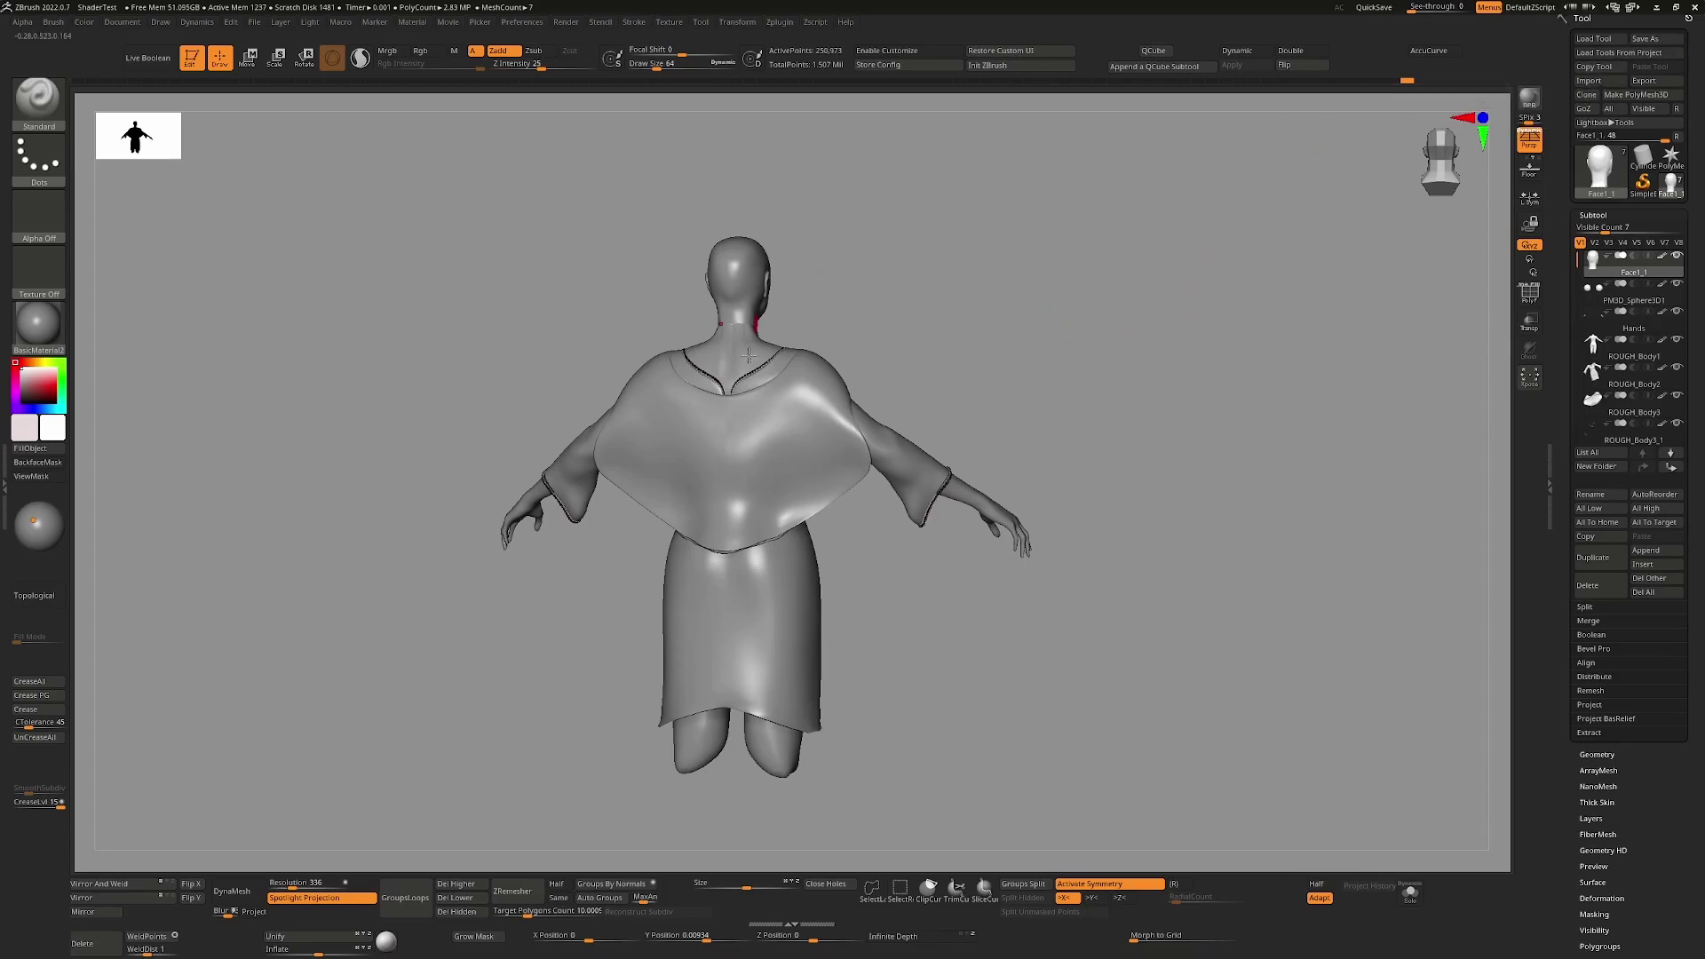
pyautogui.moveTo(977, 358)
pyautogui.mouseDown()
pyautogui.moveTo(1012, 339)
pyautogui.moveTo(999, 328)
pyautogui.mouseUp()
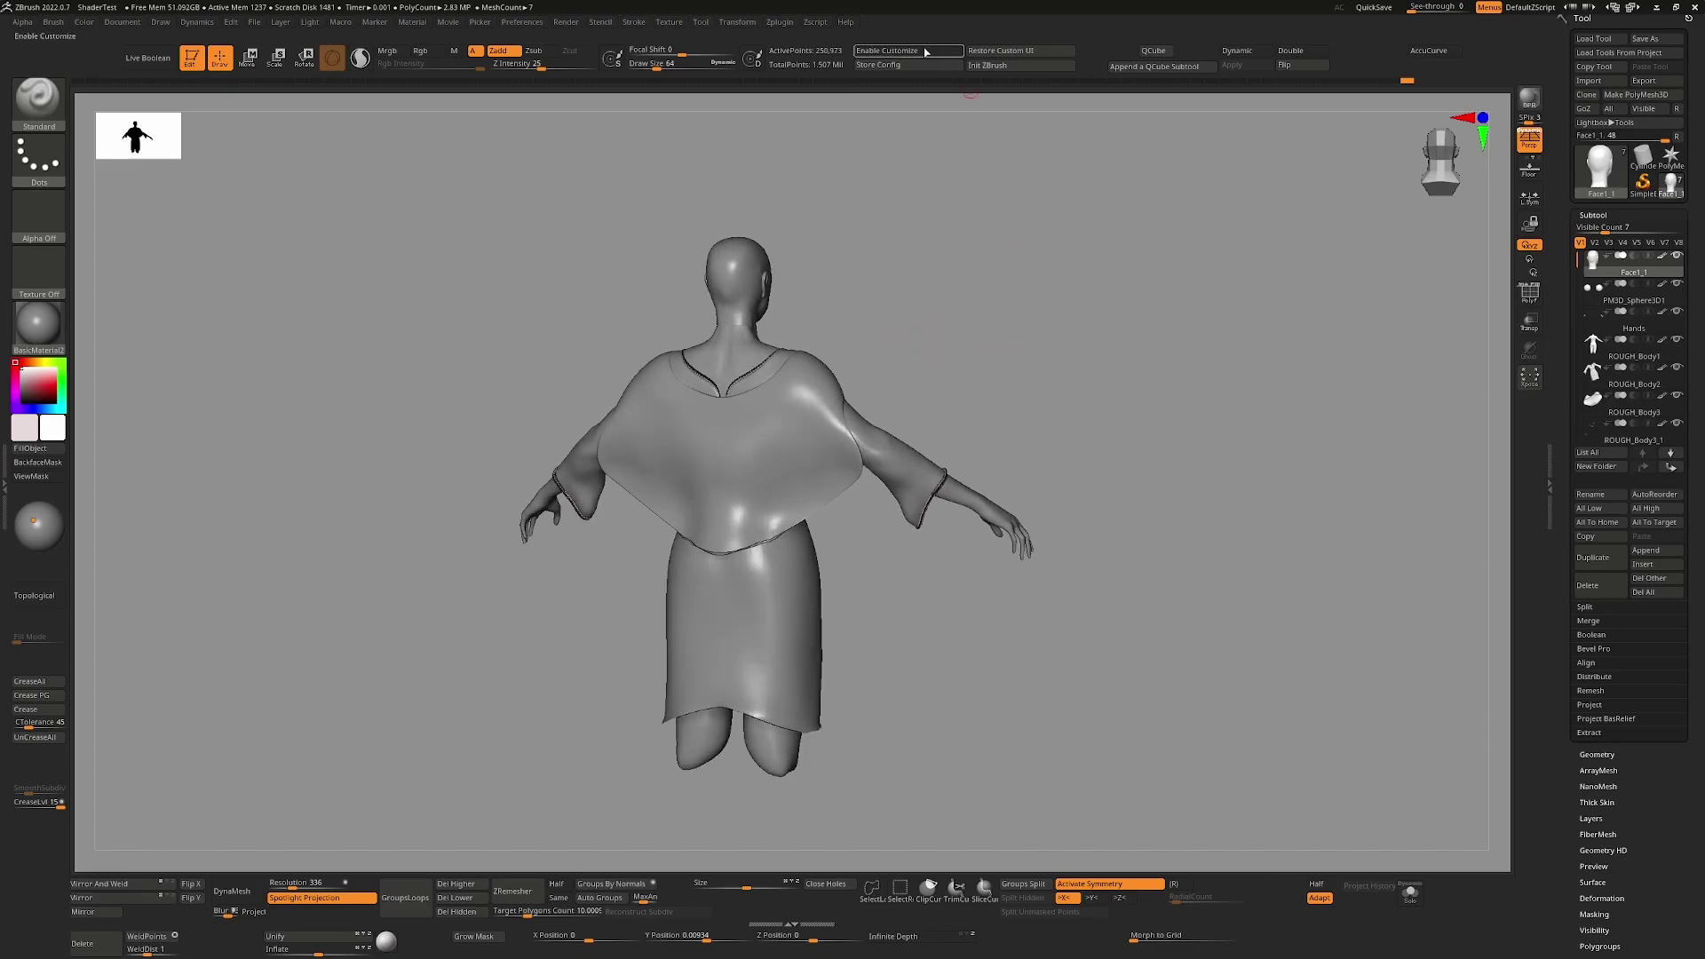
pyautogui.click(780, 22)
# - Show all hidden parts and save the project as ShaderTestMatCapDeleted.zpr
pyautogui.click(846, 405)
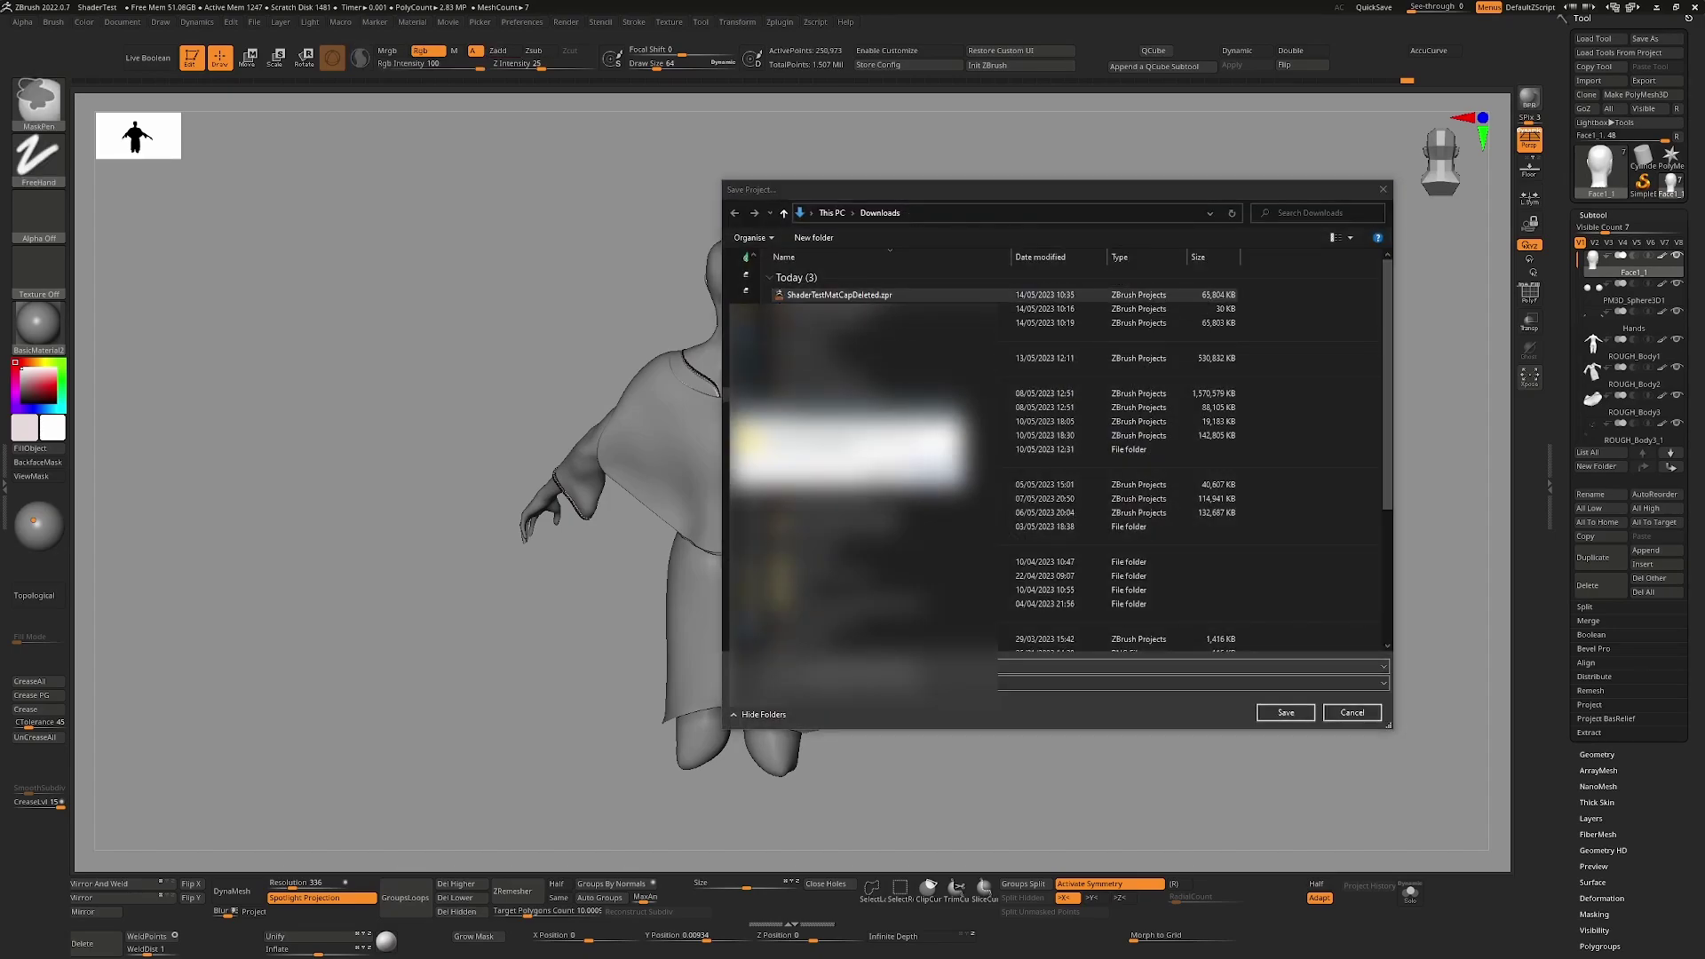
pyautogui.press('Return')
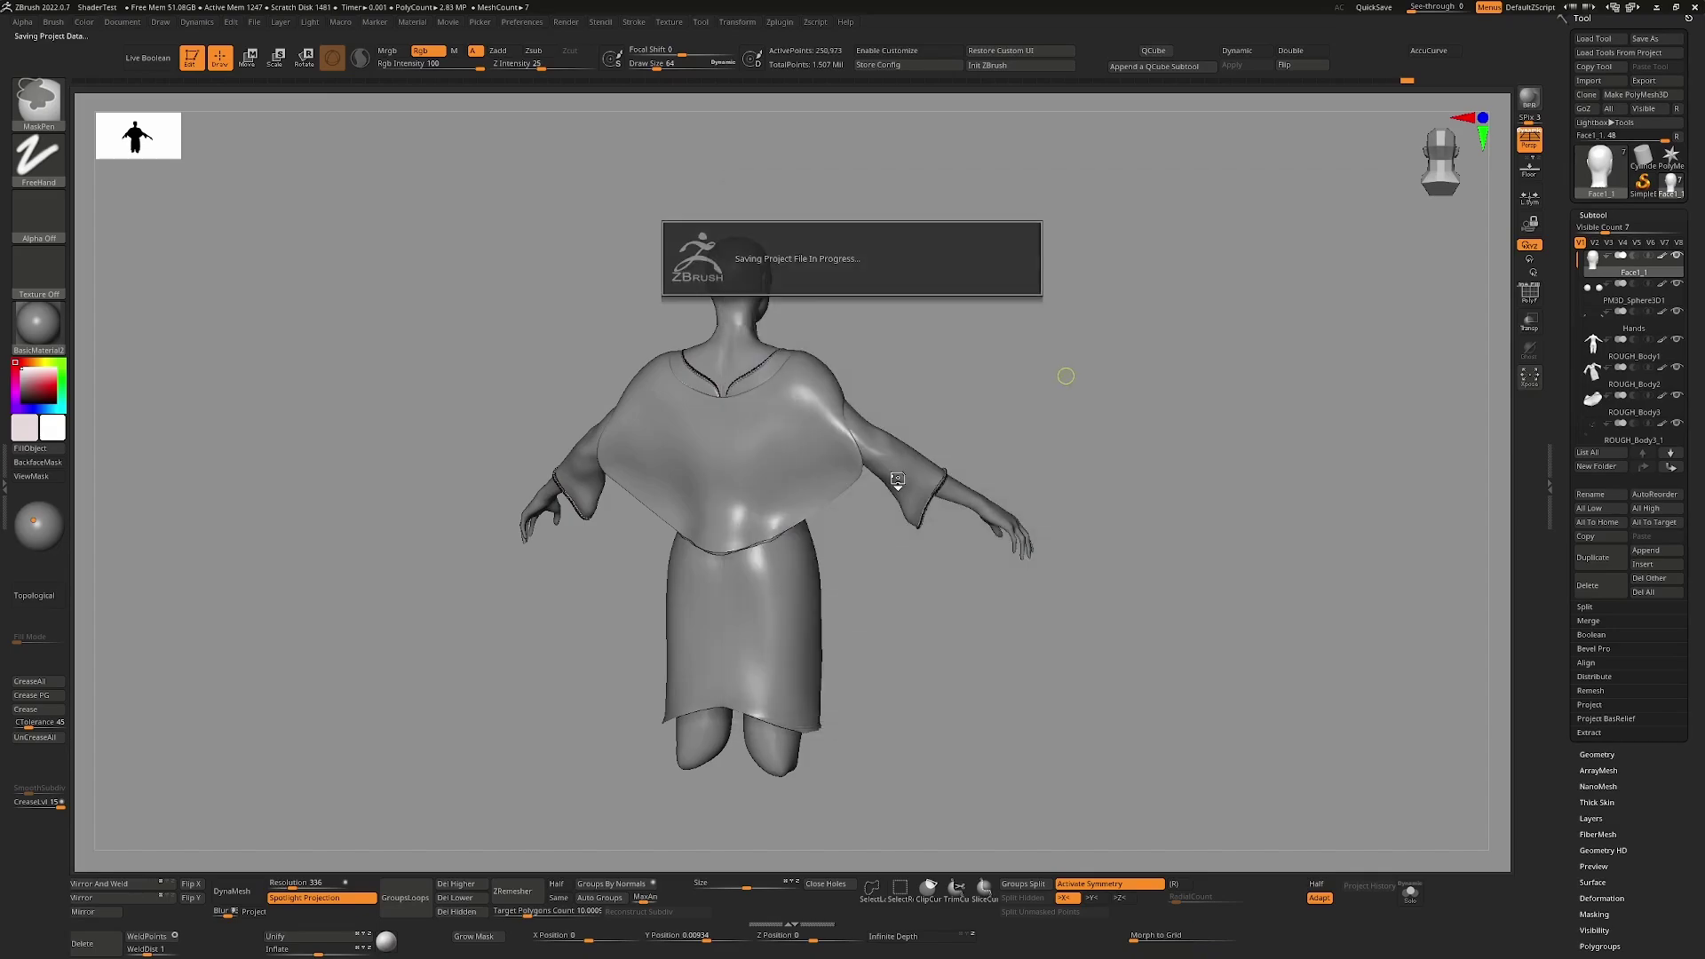
pyautogui.click(524, 22)
# - Reinitialize ZBrush to defaults, check the material swatch, and bring up Load Project
pyautogui.click(546, 47)
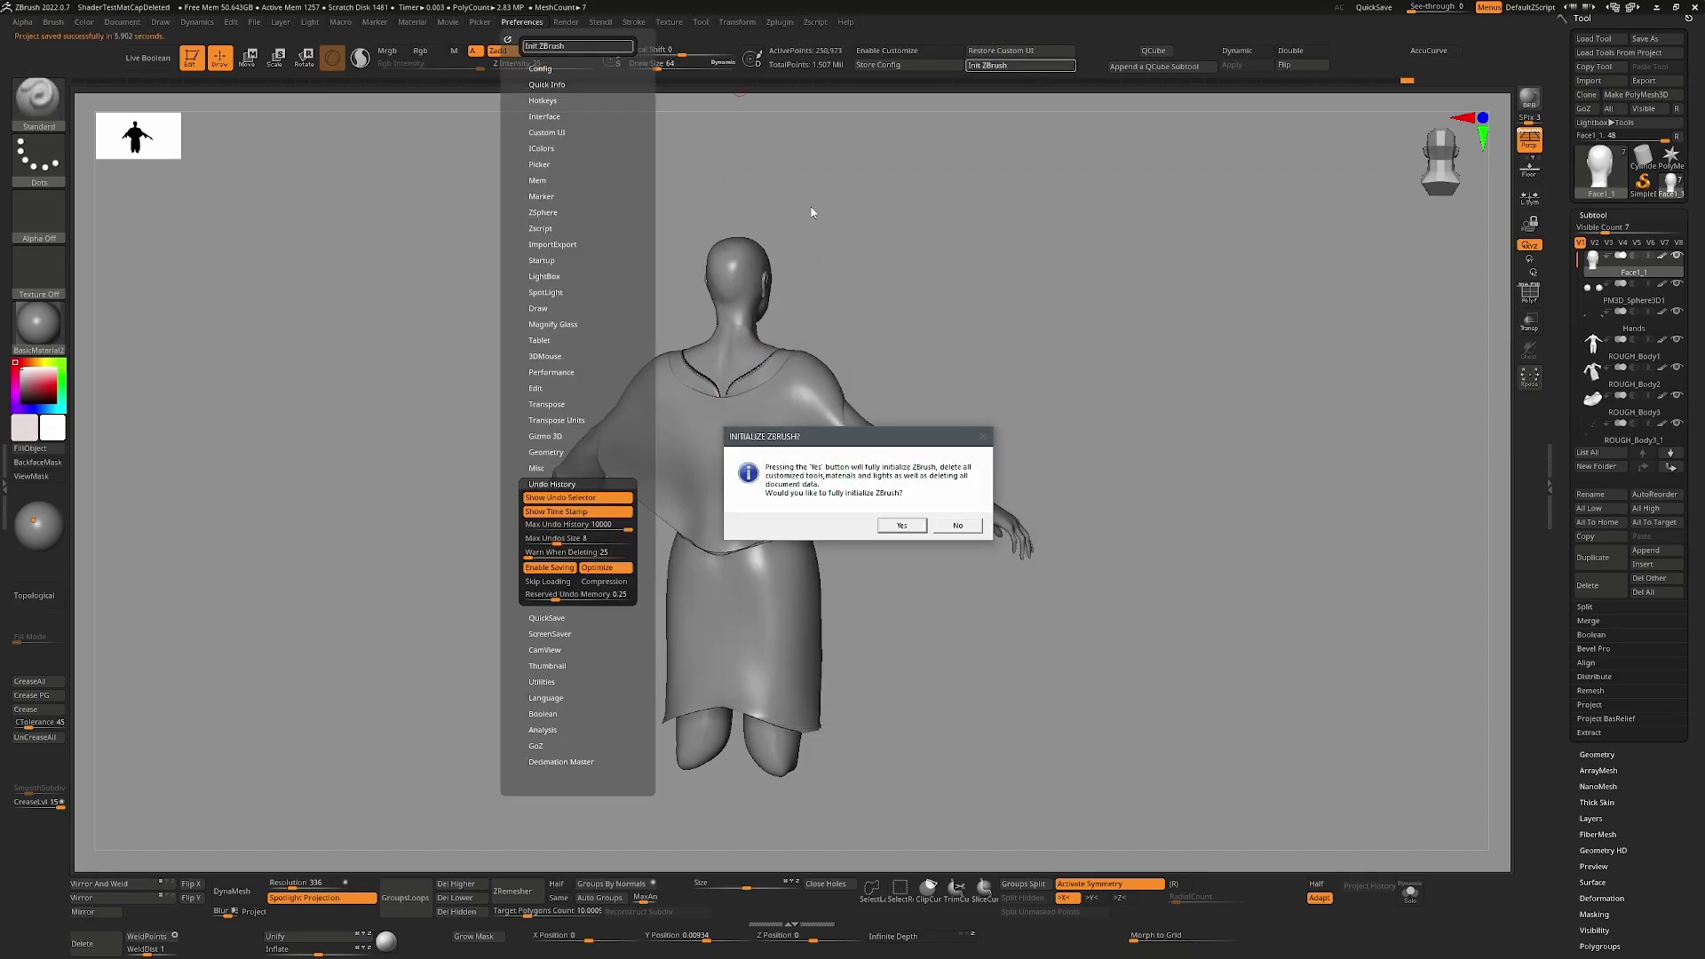
pyautogui.click(914, 526)
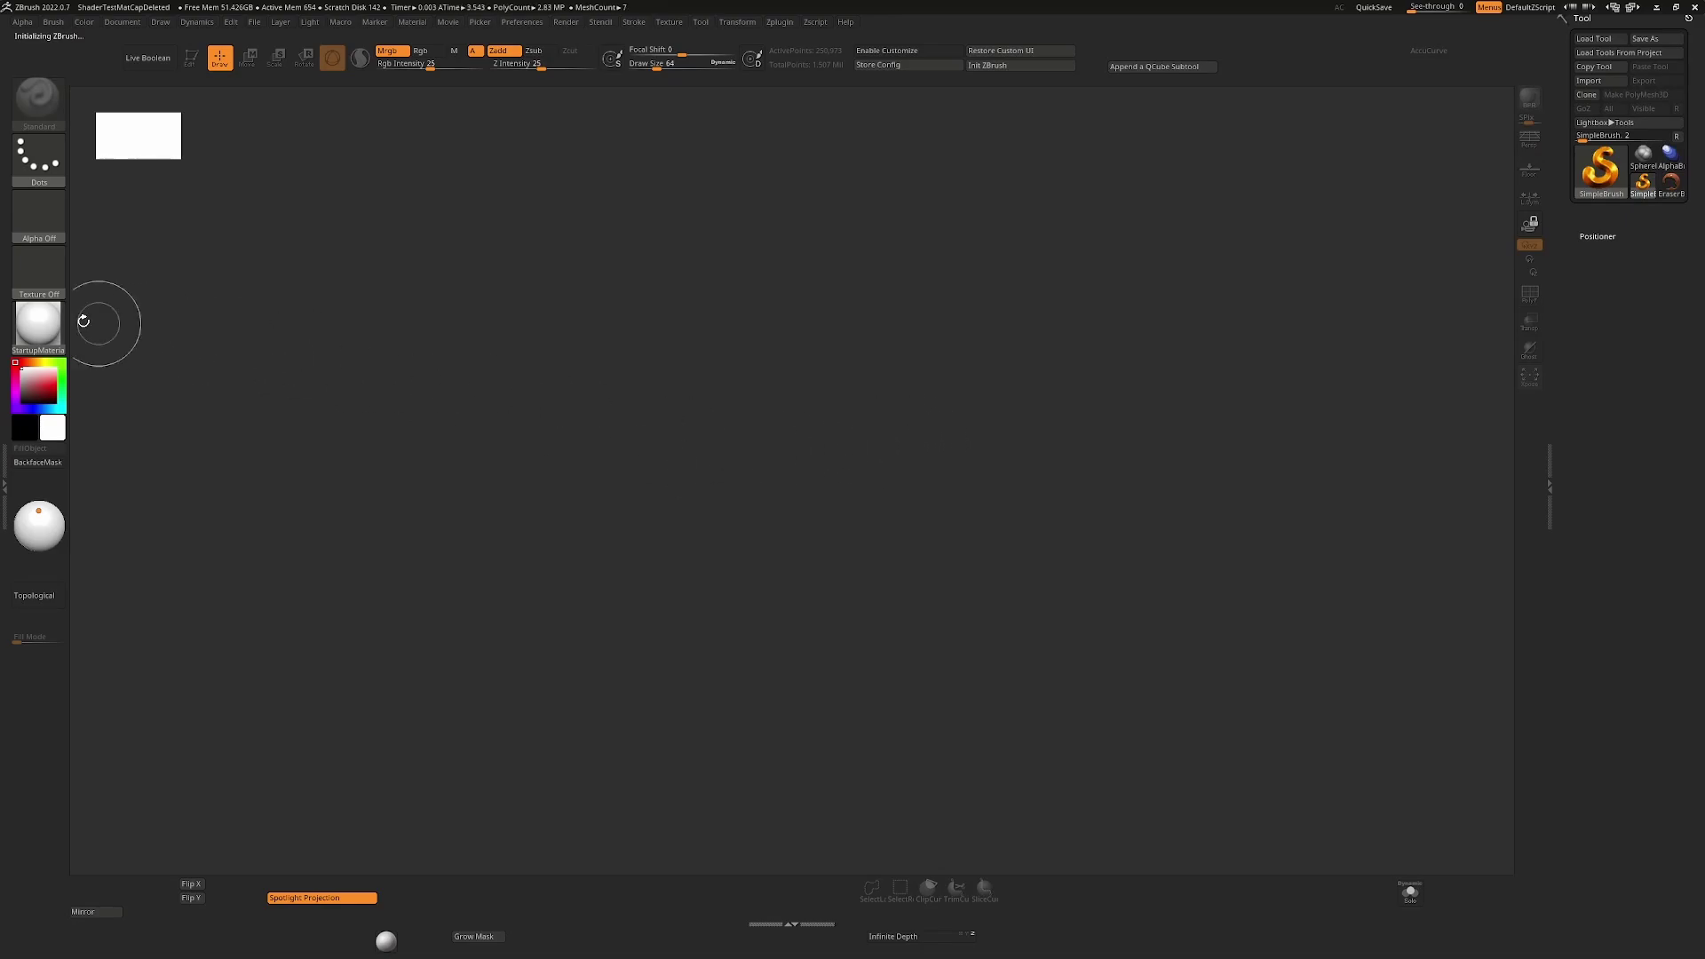
pyautogui.click(38, 324)
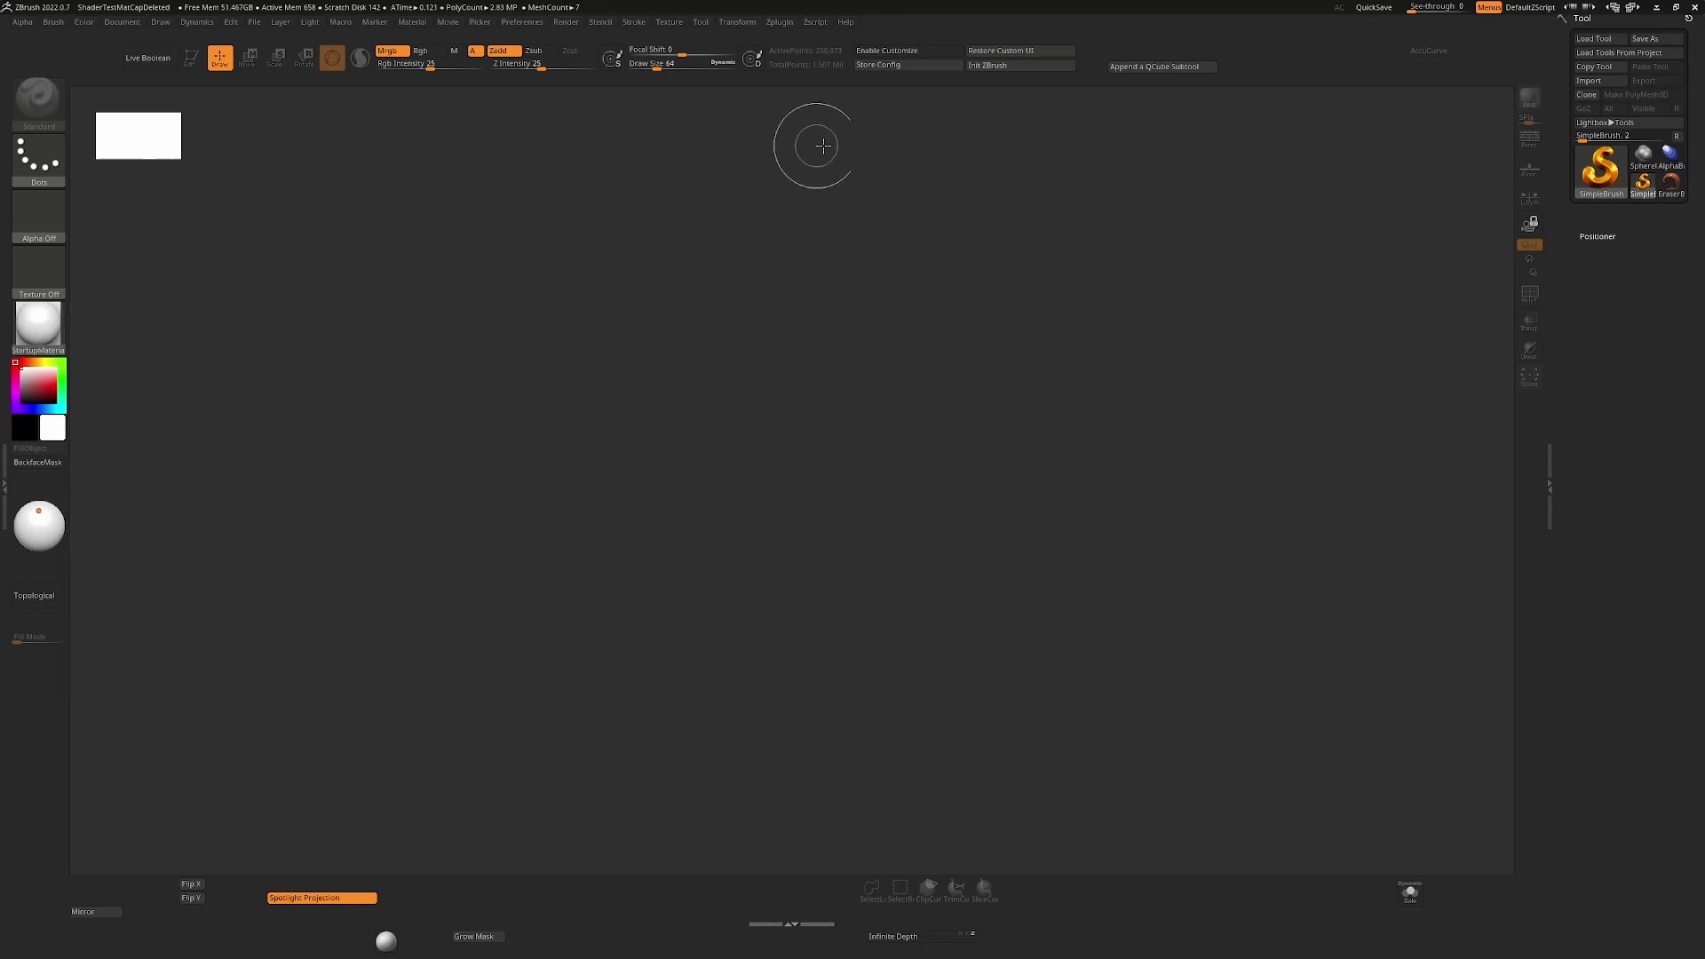
pyautogui.hotkey('ctrl', 'o')
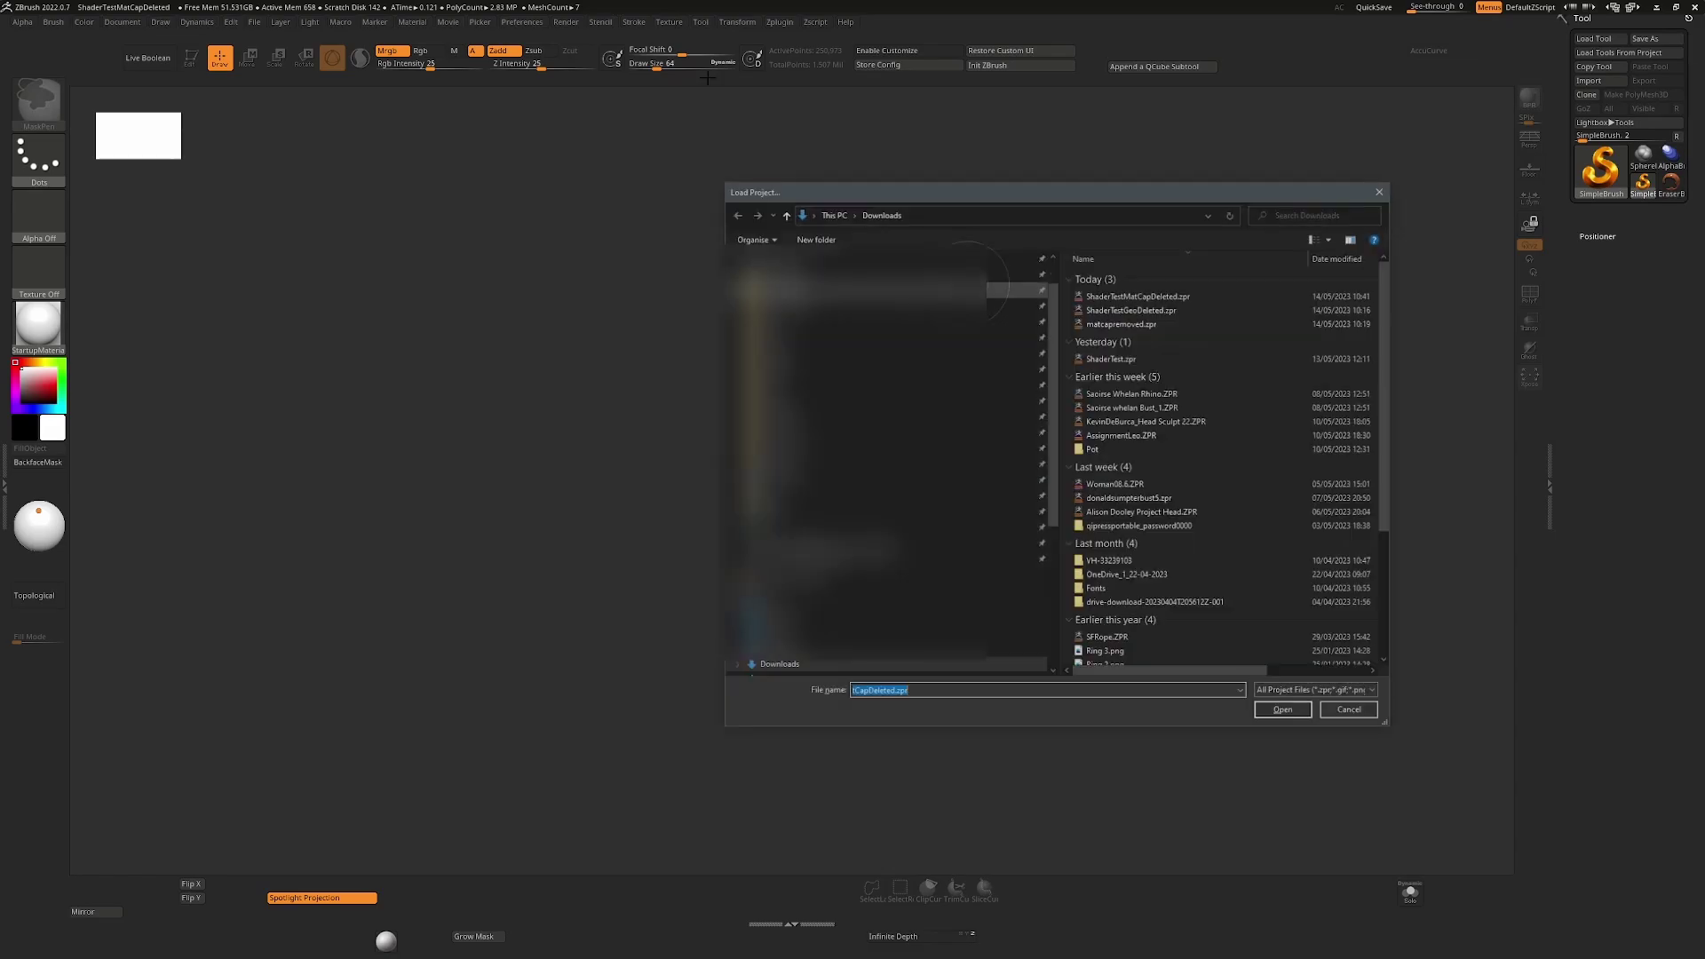
# - Load ShaderTestMatCapDeleted.zpr and confirm the material palette has no duplicate FastShaders
pyautogui.doubleClick(1154, 297)
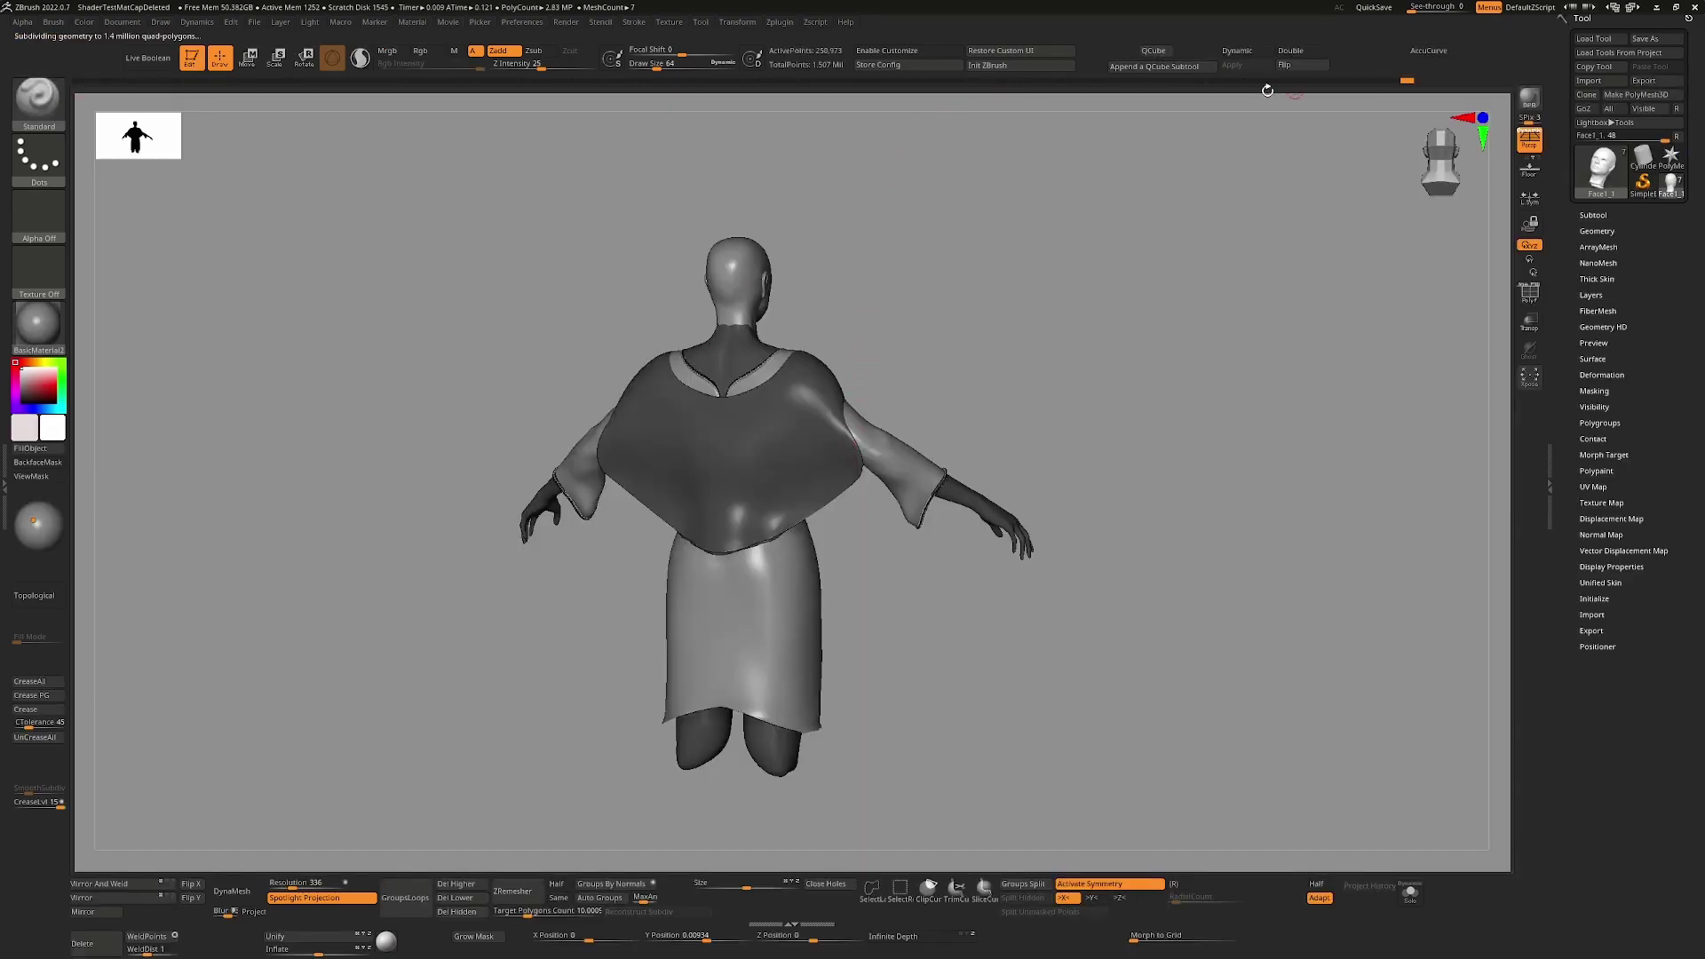
pyautogui.click(40, 326)
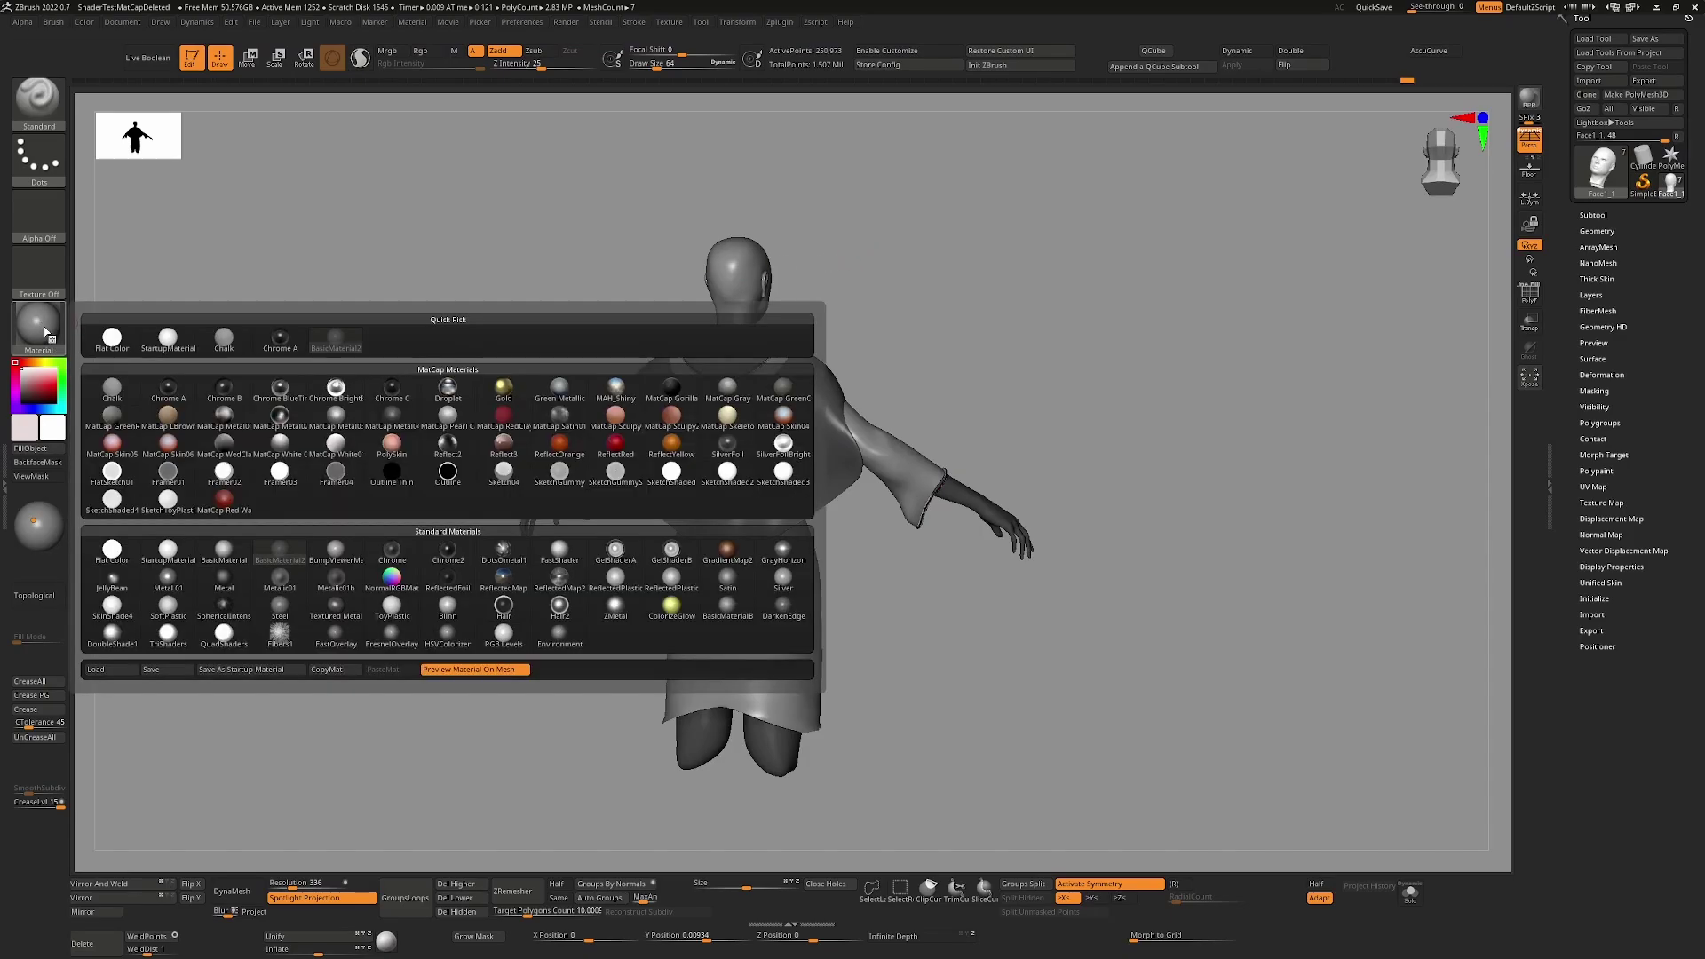